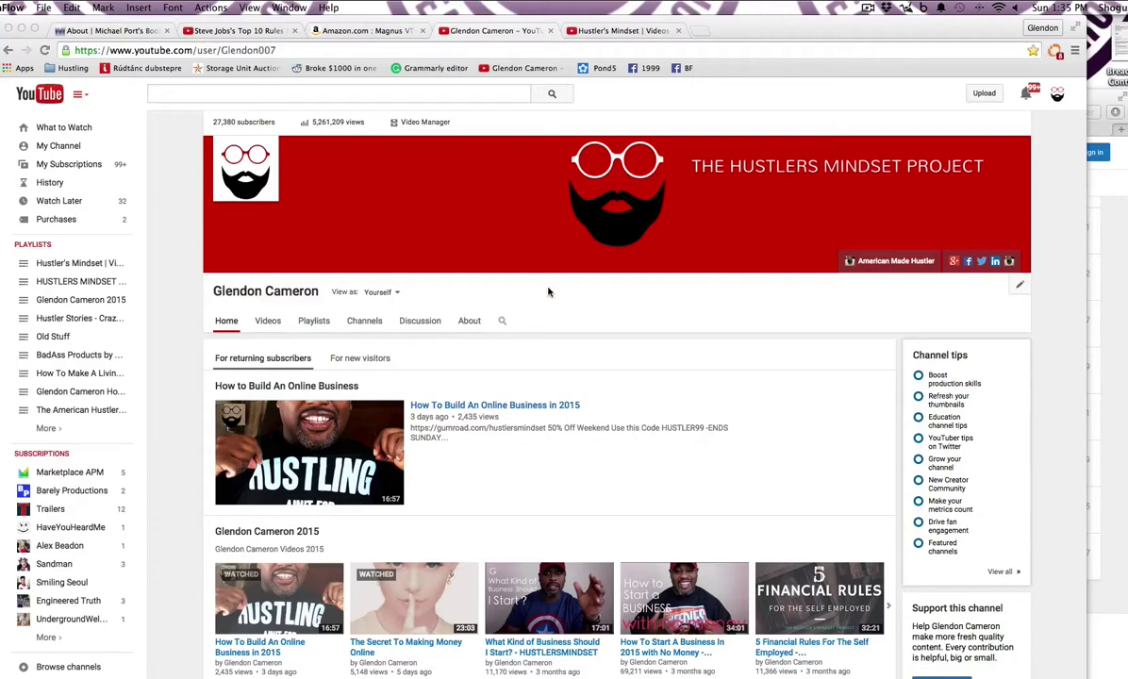
# Step: Open Creator Studio for the signed-in channel and display the channel's Status and features page
pyautogui.click(1057, 100)
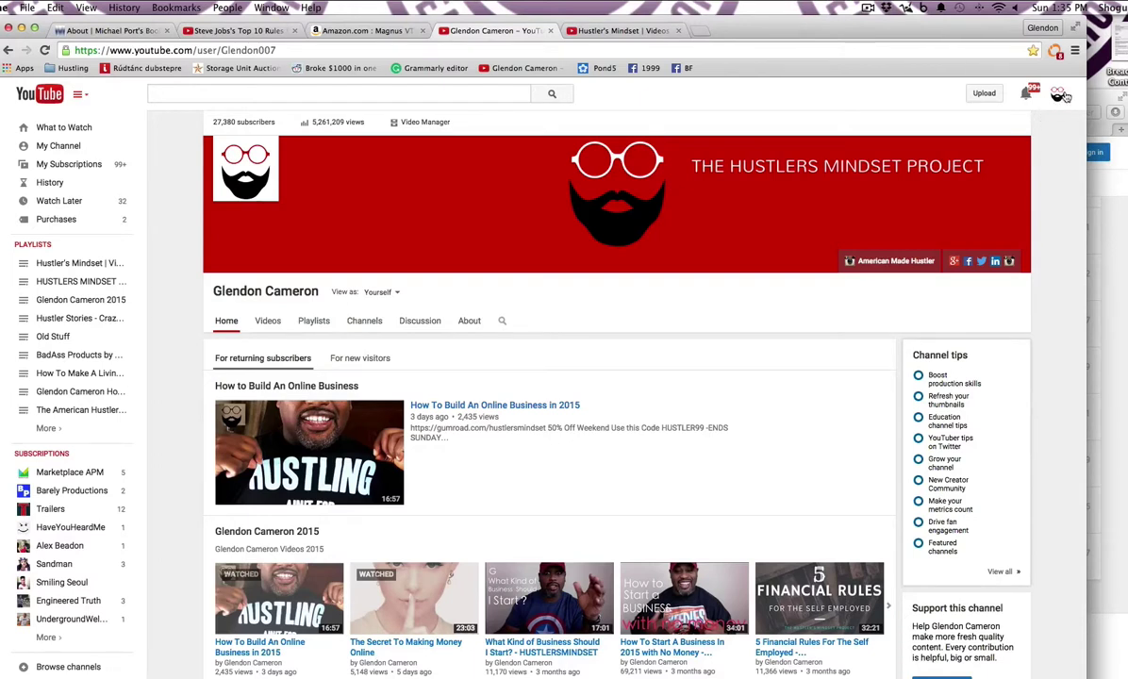
pyautogui.click(1058, 98)
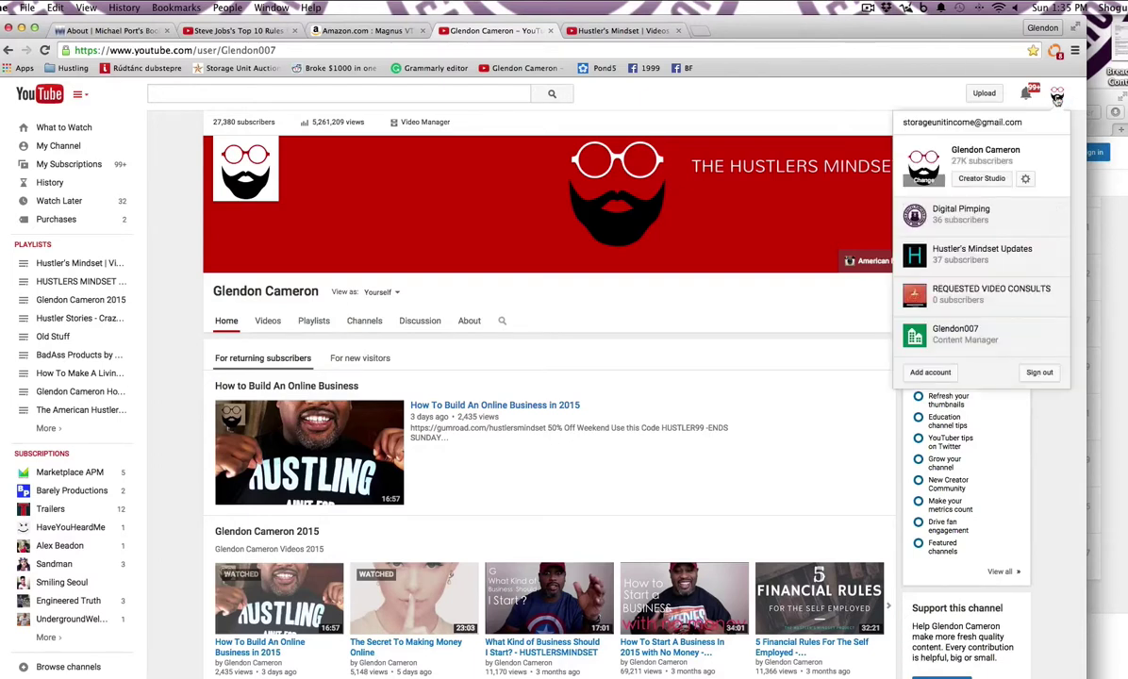
pyautogui.click(981, 180)
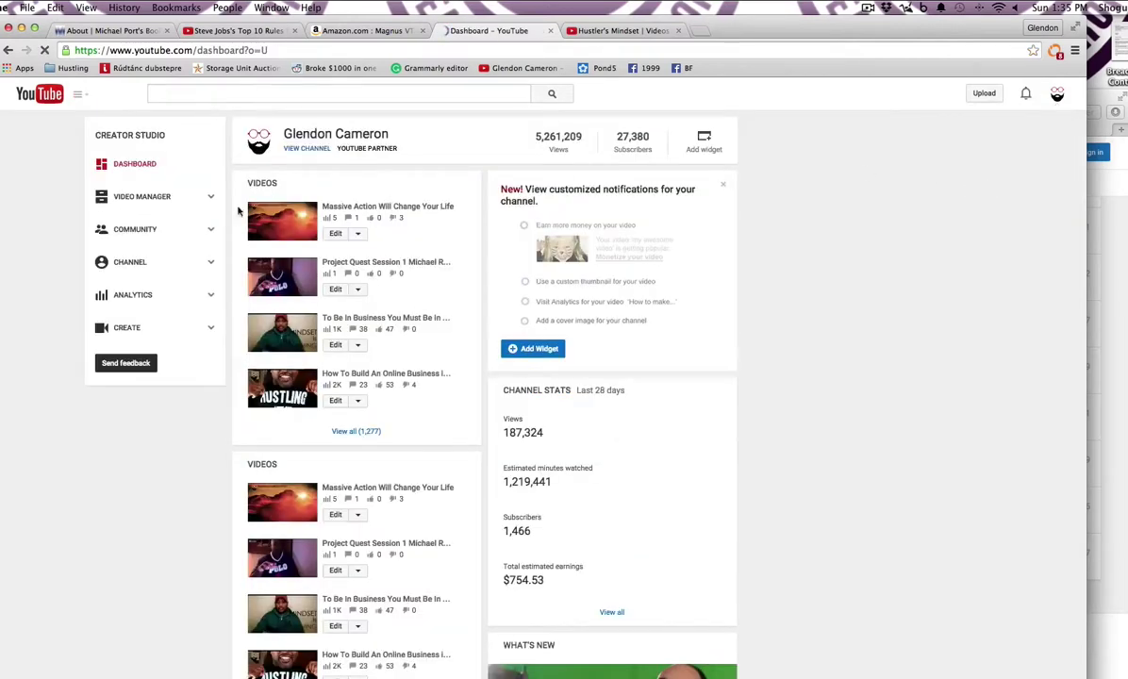
pyautogui.click(211, 264)
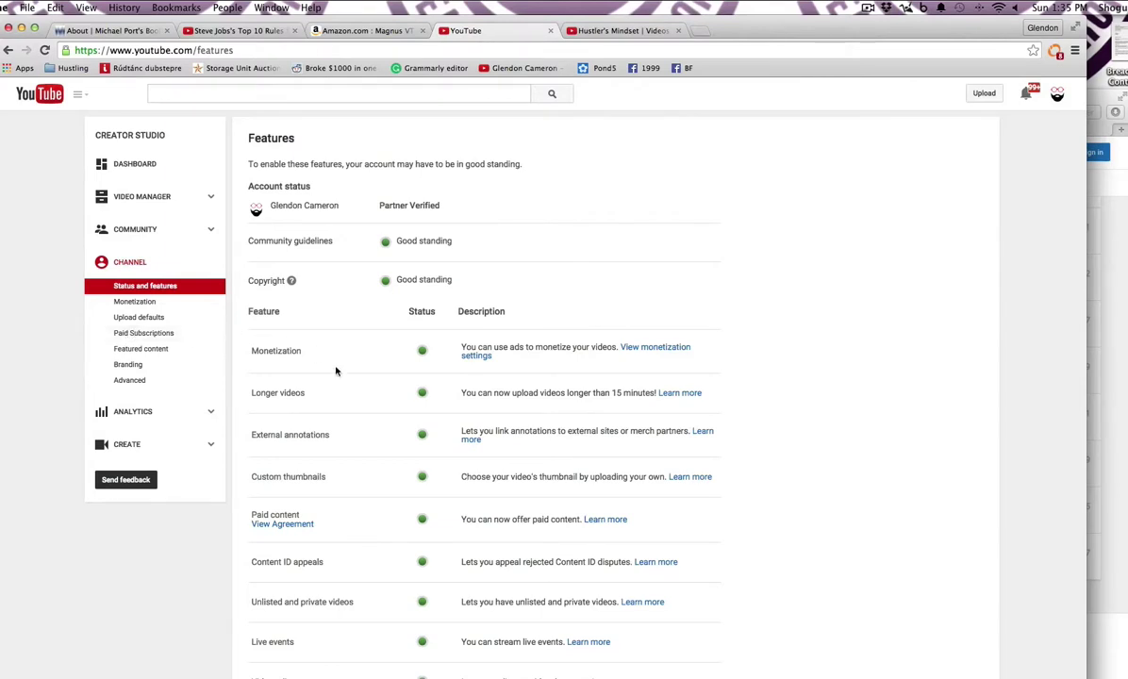
# Step: Open the paid content agreement, read the Commerce Content Addendum through to its end, and close it
pyautogui.click(285, 525)
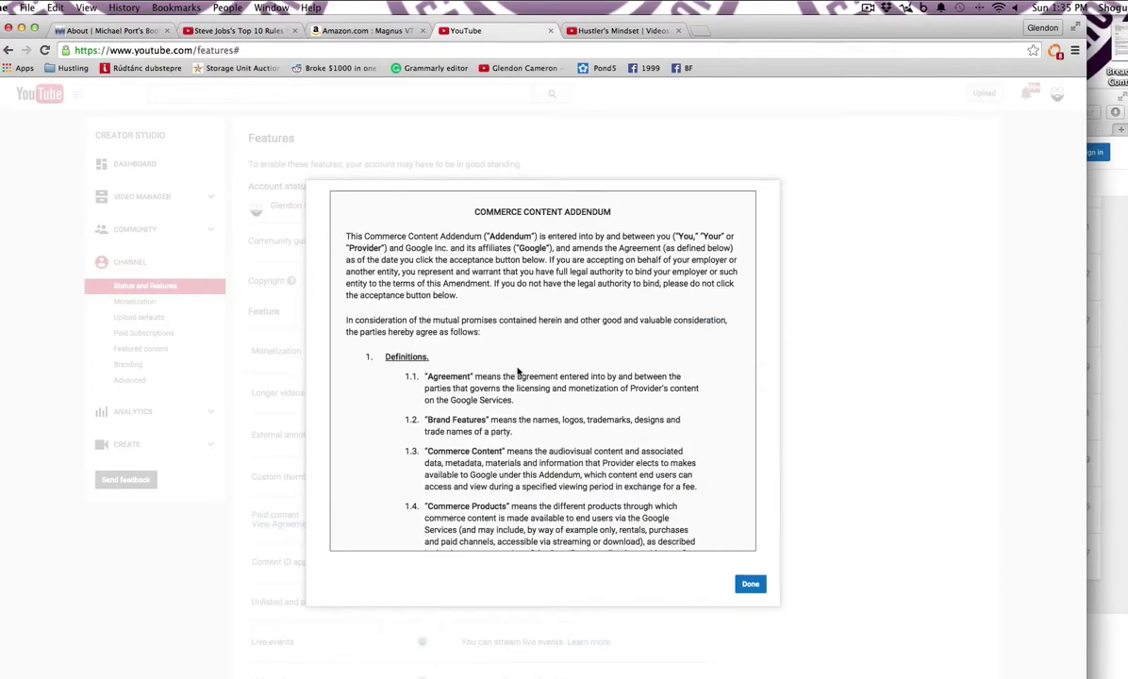
pyautogui.scroll(-10, 515, 370)
pyautogui.scroll(-10, 517, 369)
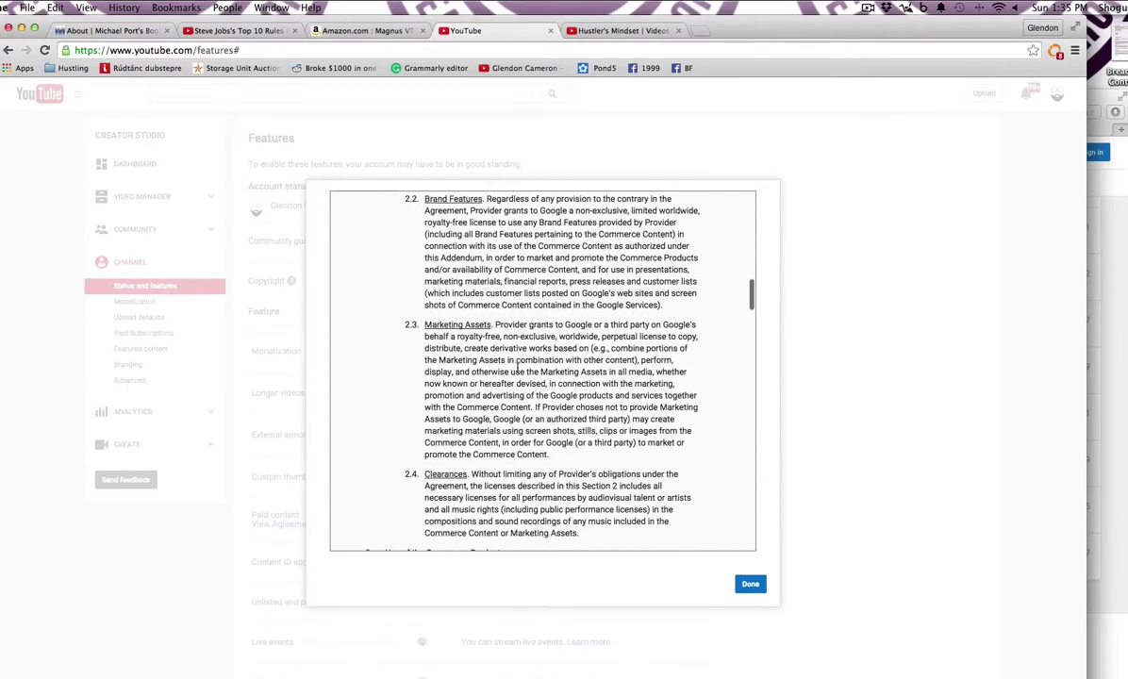
pyautogui.scroll(-10, 517, 370)
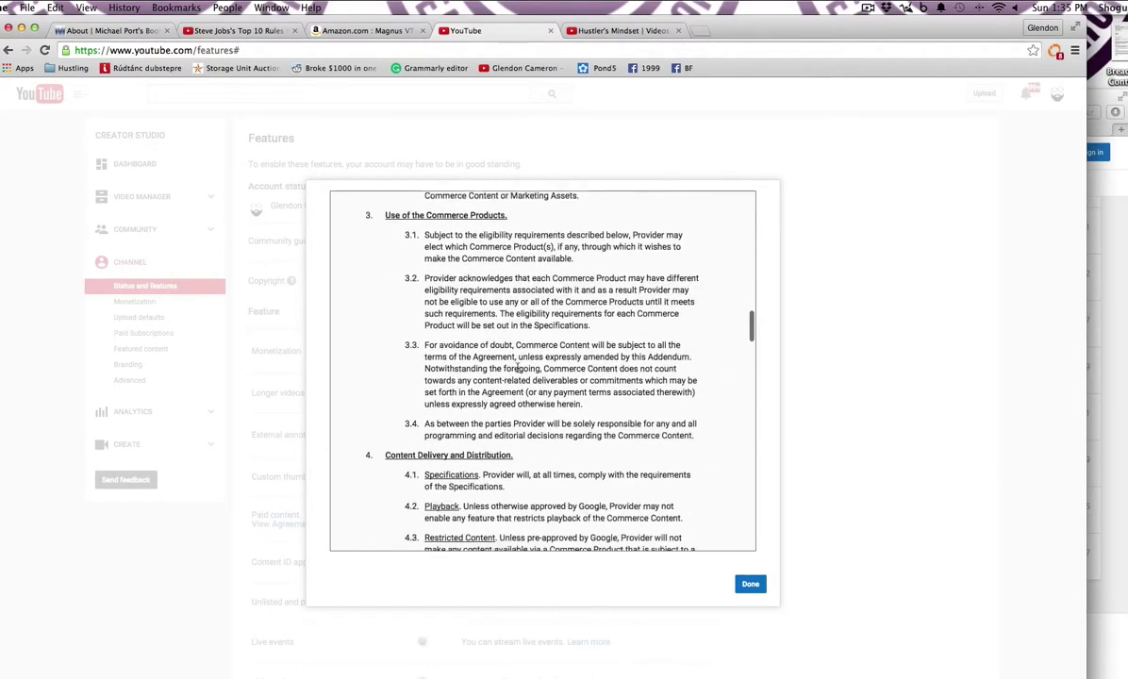
pyautogui.scroll(-10, 517, 368)
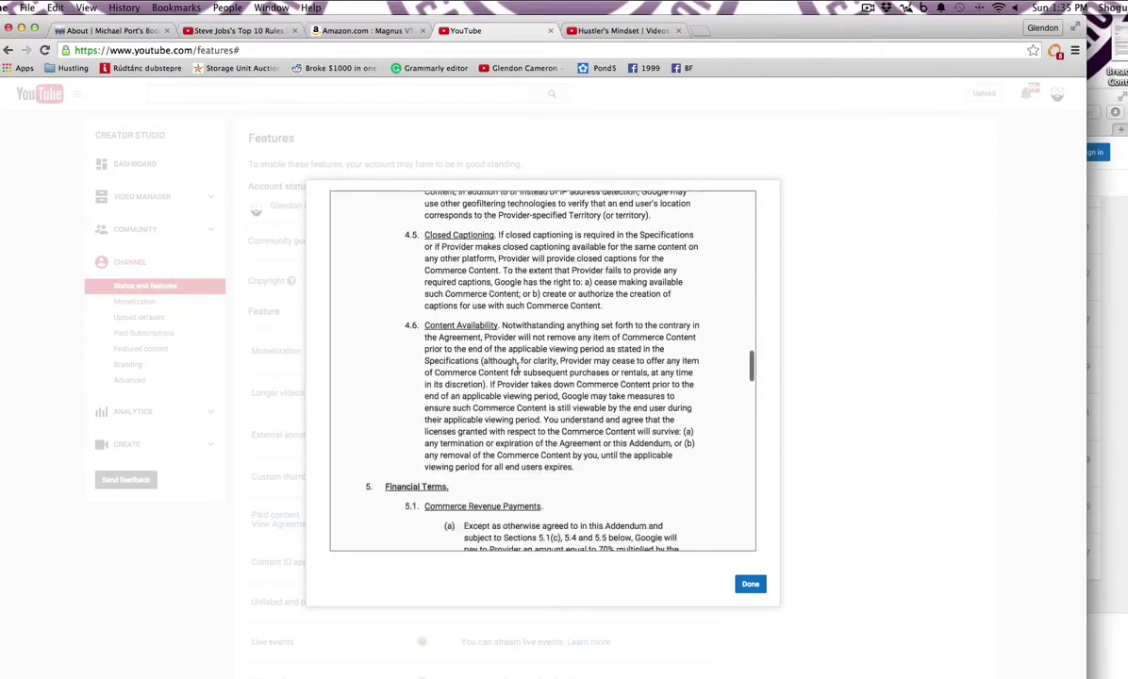
pyautogui.scroll(-8, 517, 369)
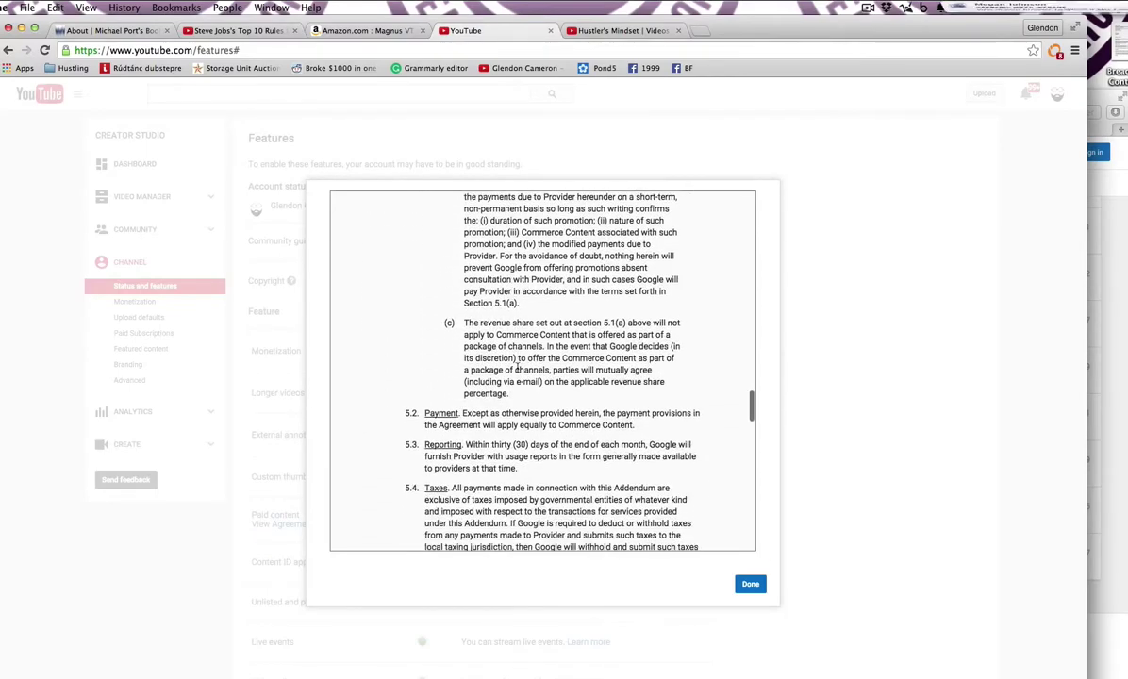
pyautogui.scroll(-10, 516, 369)
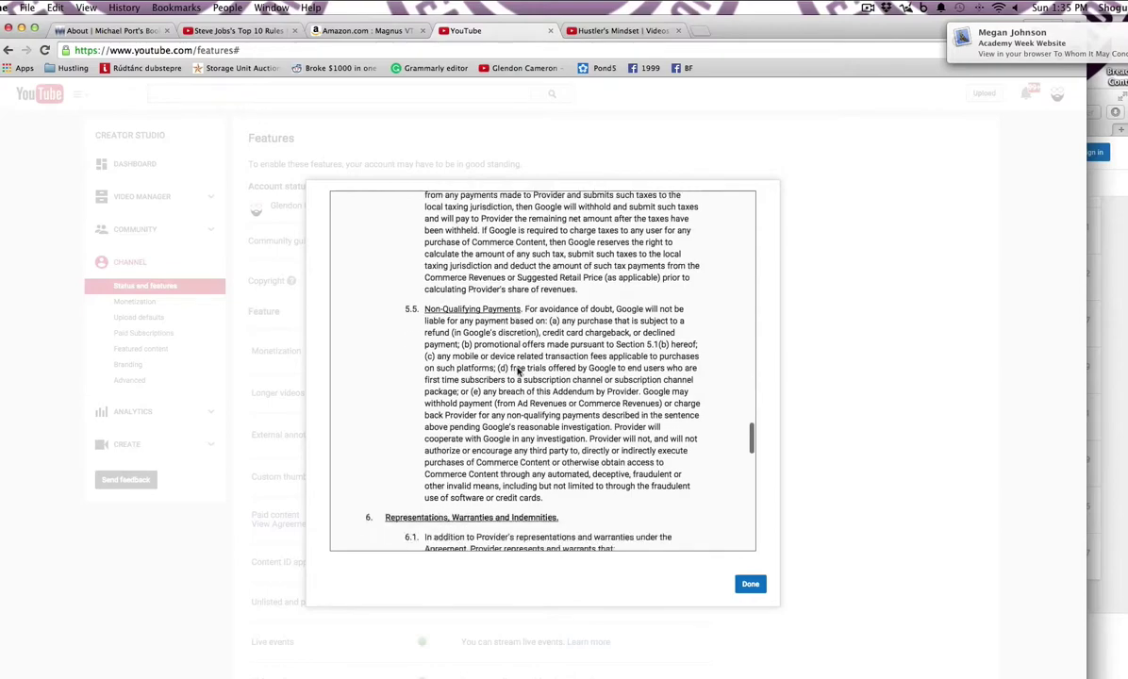
pyautogui.scroll(-10, 517, 371)
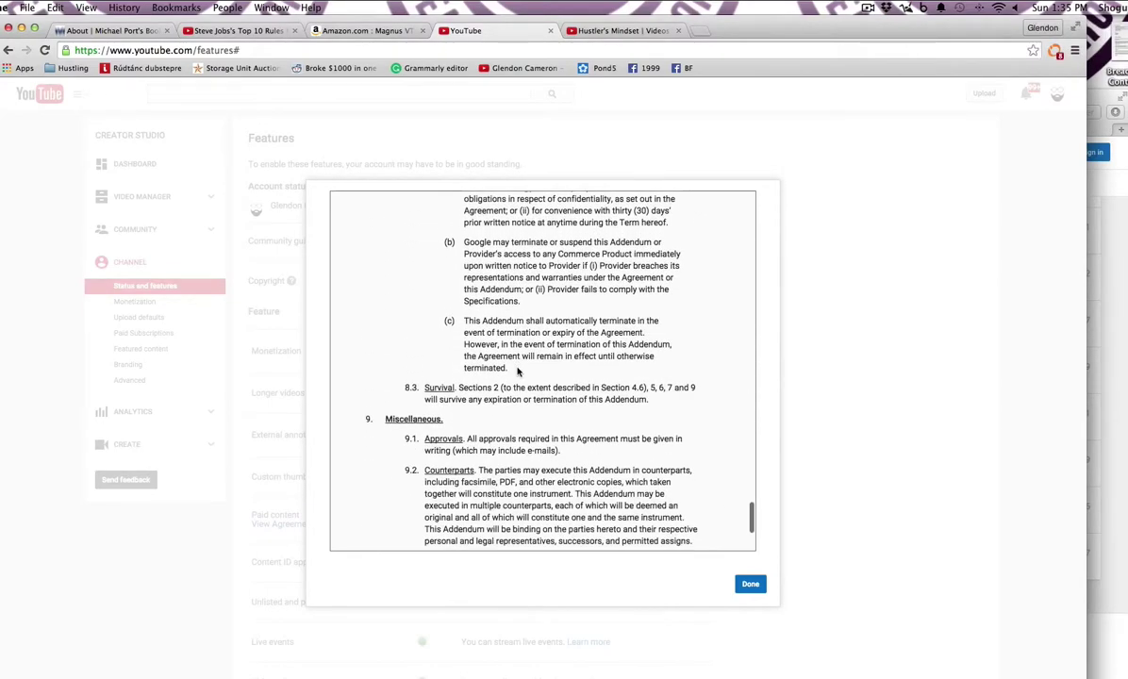
pyautogui.scroll(-5, 517, 371)
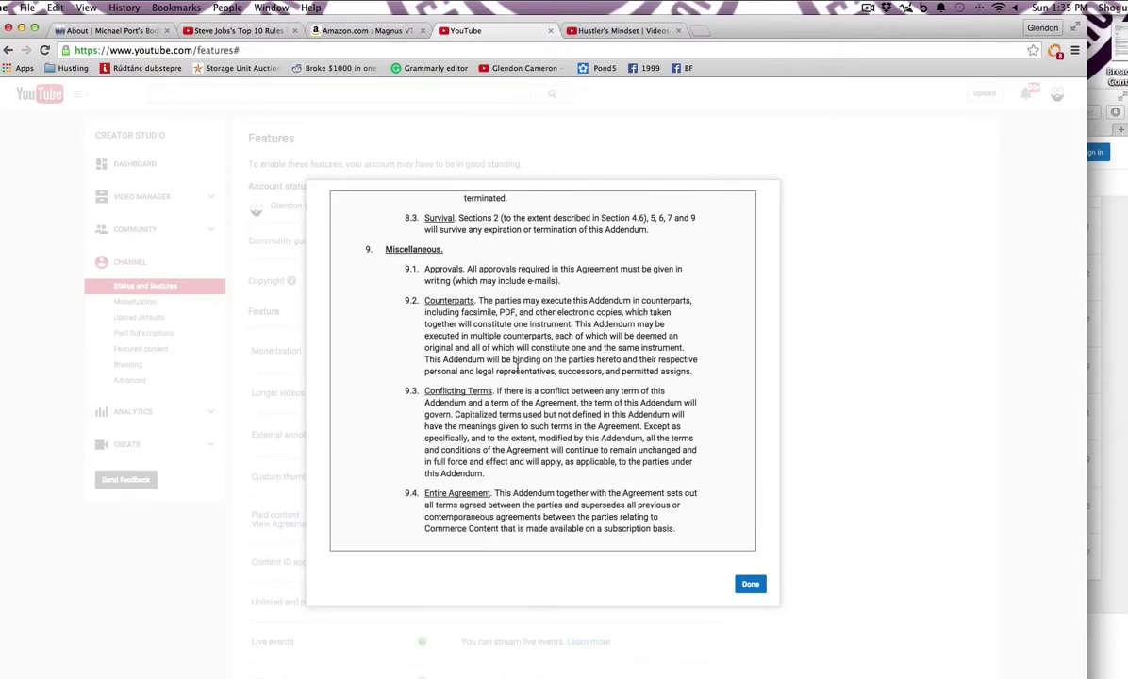
pyautogui.scroll(15, 517, 370)
pyautogui.scroll(8, 517, 369)
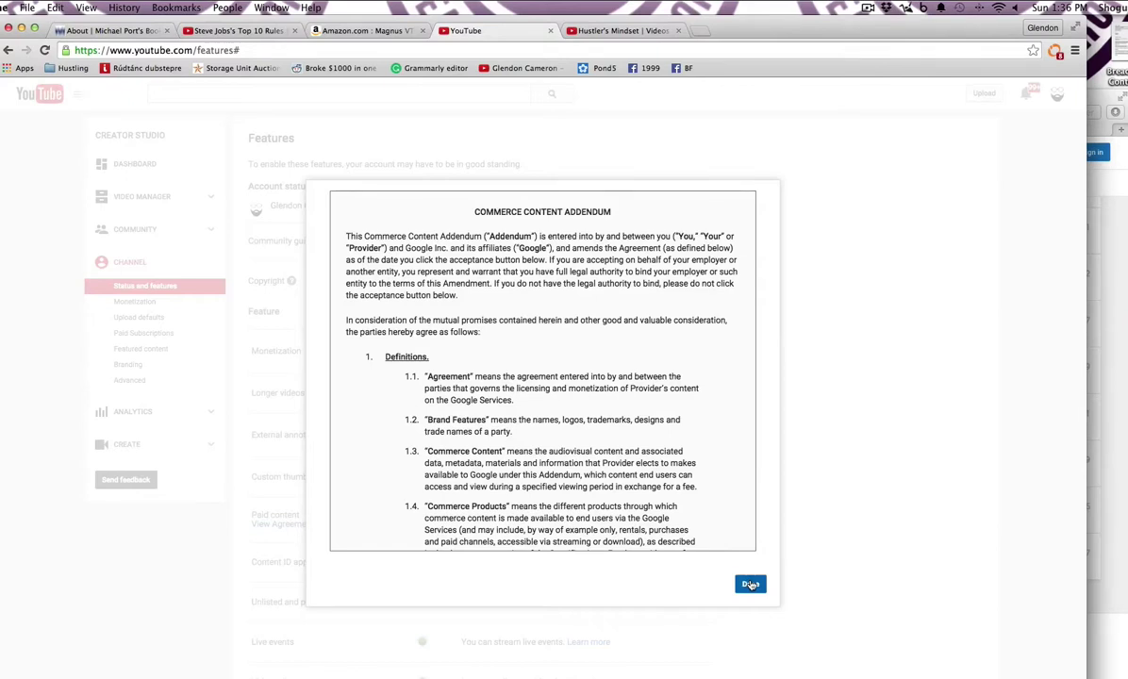
pyautogui.click(749, 585)
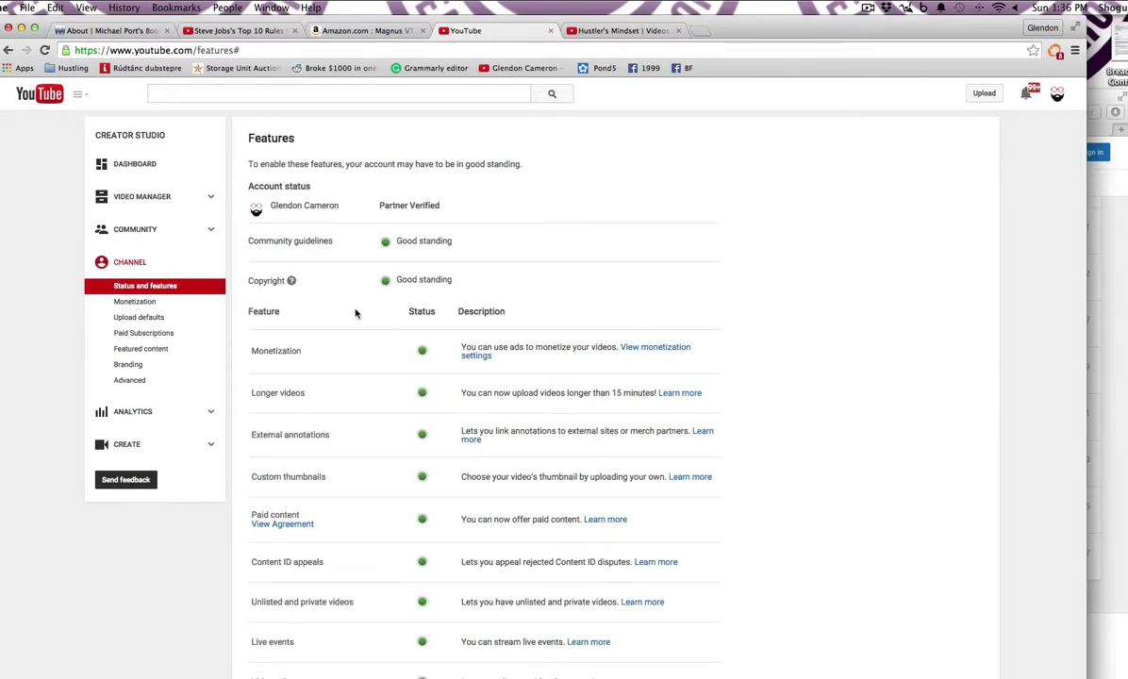
# Step: View the channel's Paid Subscriptions settings and the list of uploaded videos in Video Manager
pyautogui.click(143, 334)
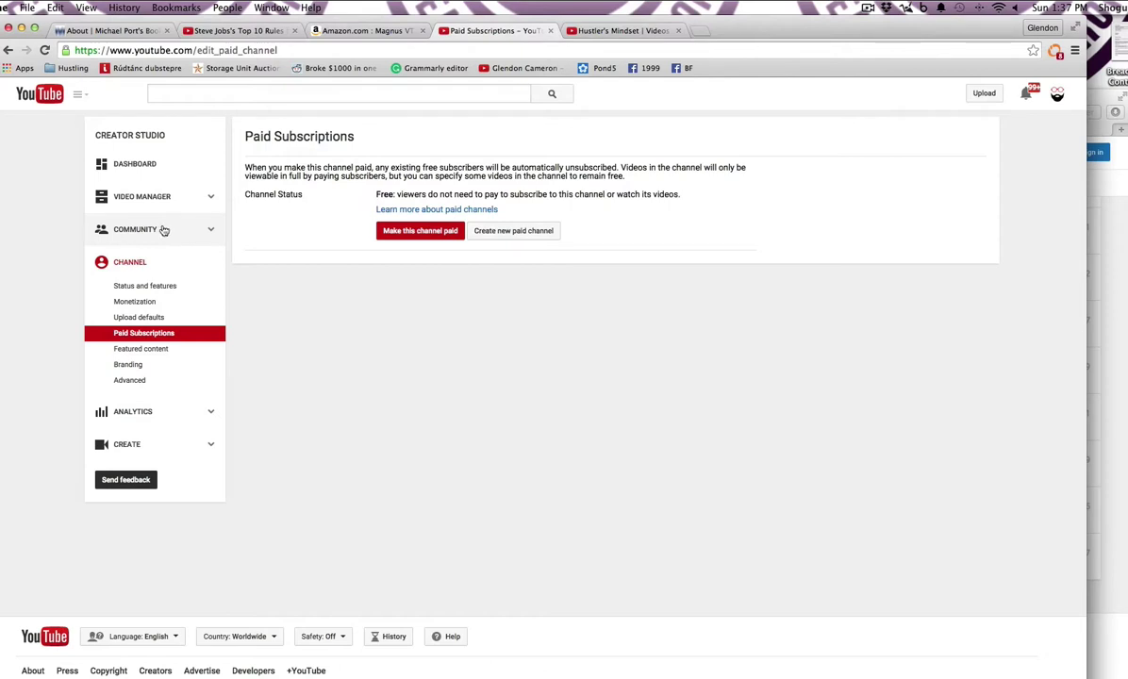
pyautogui.click(211, 202)
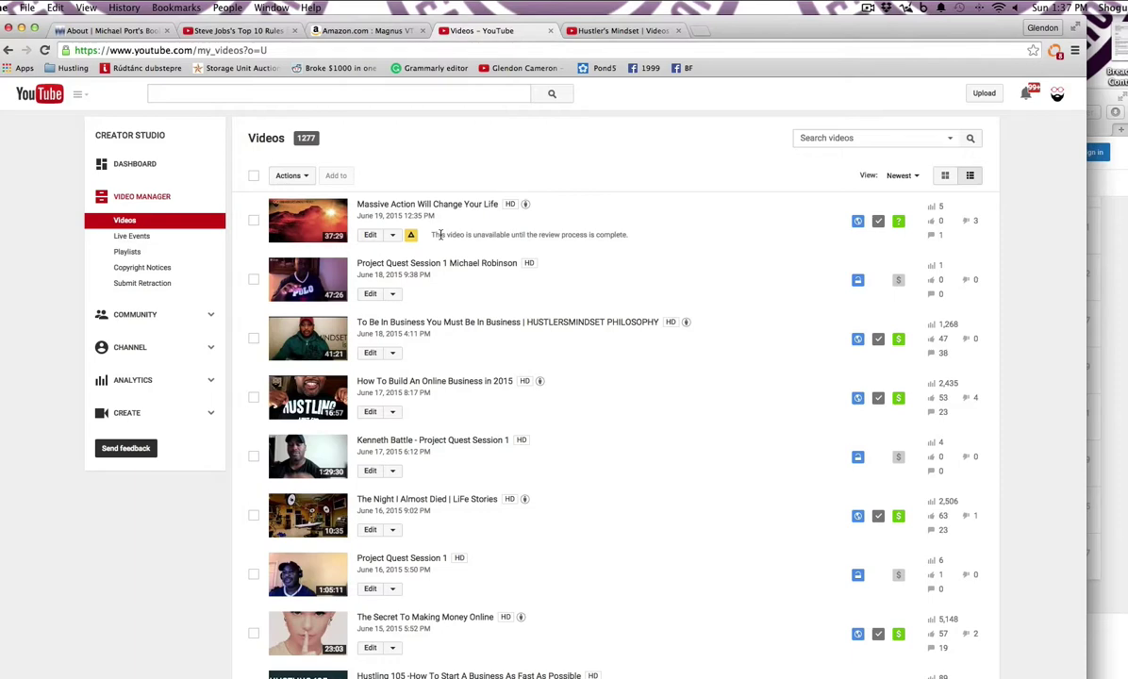
# Step: Look through the "Hustler's Mindset | Videos For Purchase and Download" playlist, first signed in and again in the signed-out Safari window
pyautogui.click(626, 33)
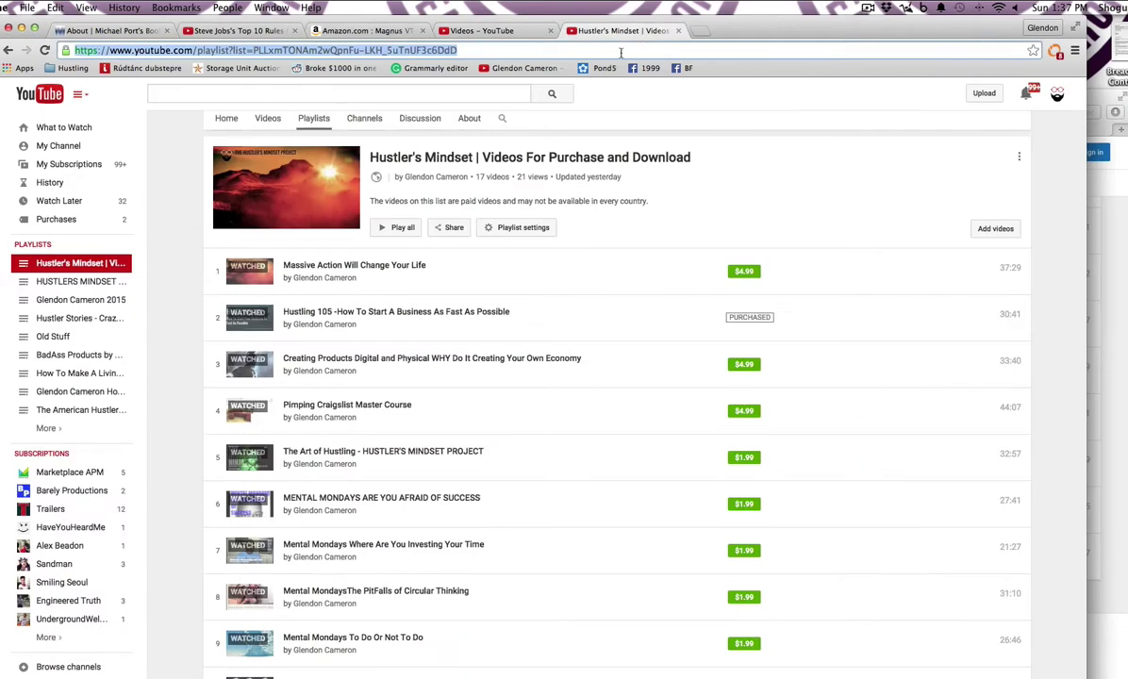
pyautogui.scroll(-5, 633, 223)
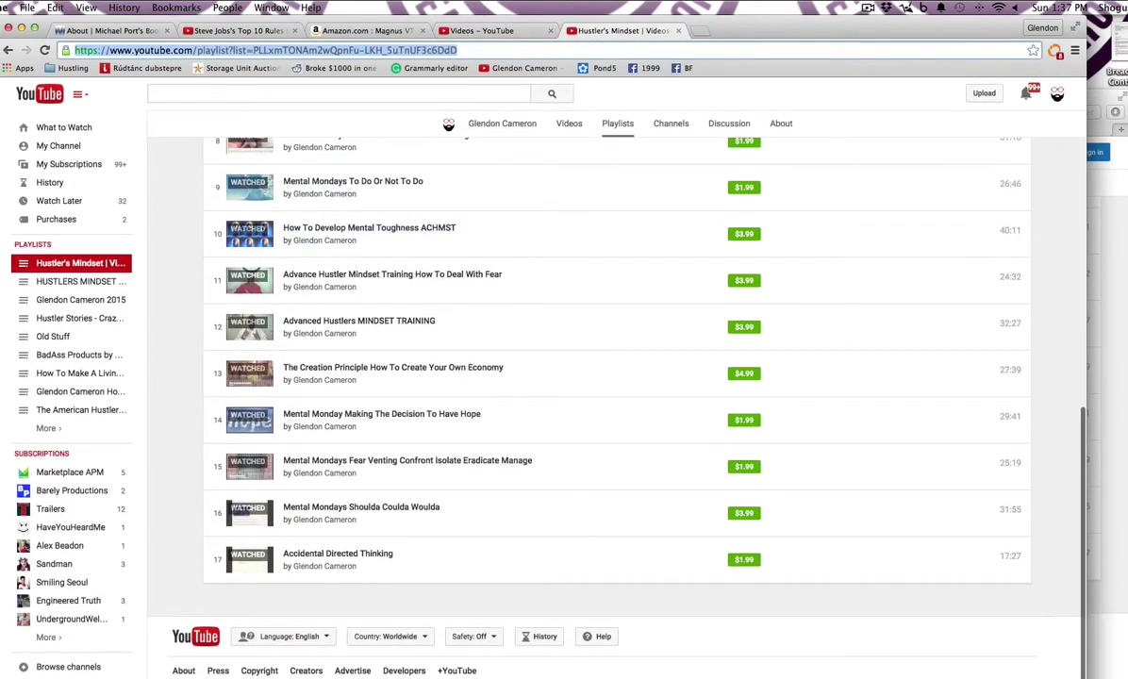
pyautogui.click(1118, 101)
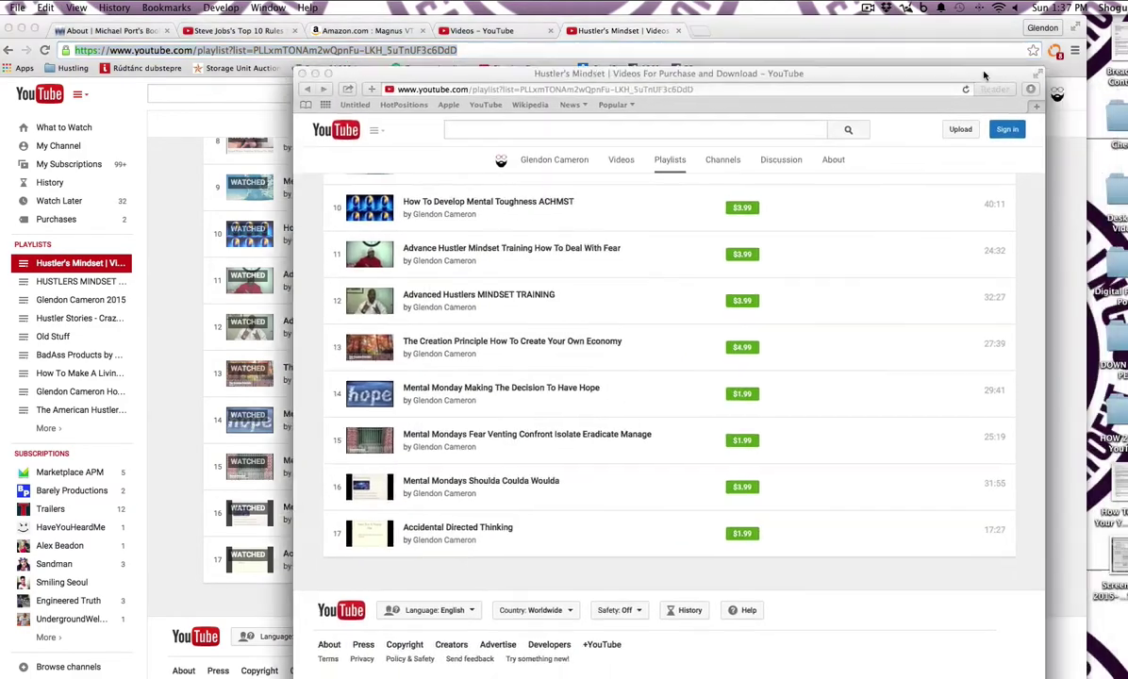
pyautogui.scroll(10, 882, 138)
pyautogui.scroll(-3, 809, 252)
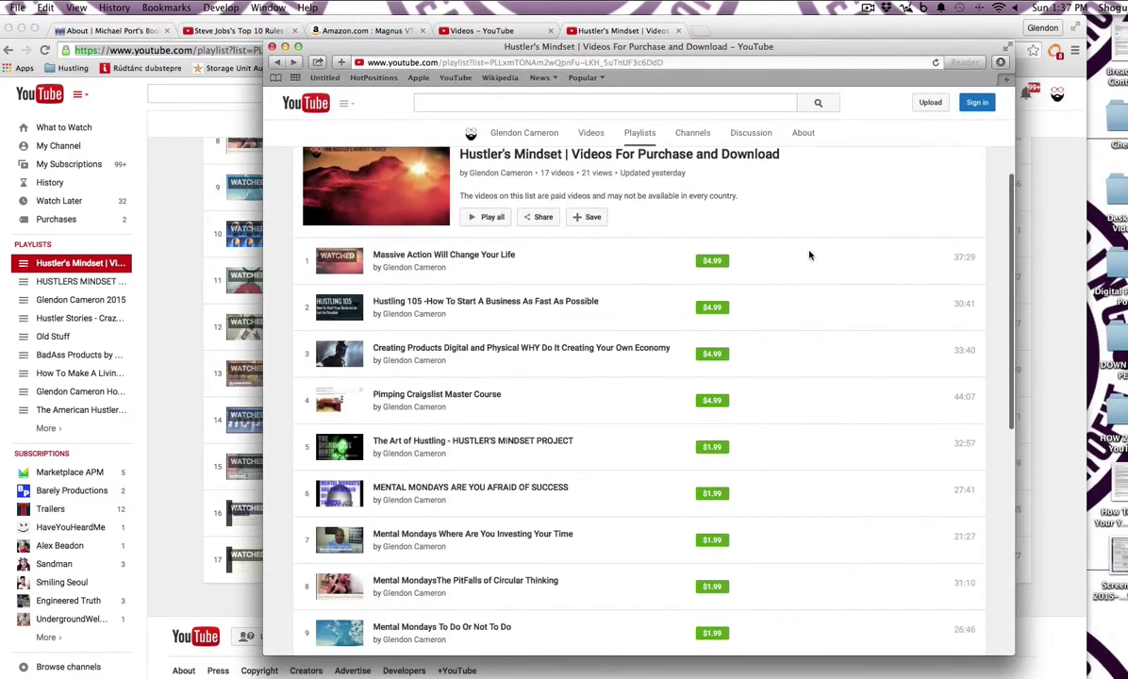
pyautogui.scroll(1, 528, 236)
# Step: Check signed-out availability of several playlist videos, starting with "Massive Action Will Change Your Life" and ending with "How To Develop Mental Toughness ACHMST"
pyautogui.click(472, 289)
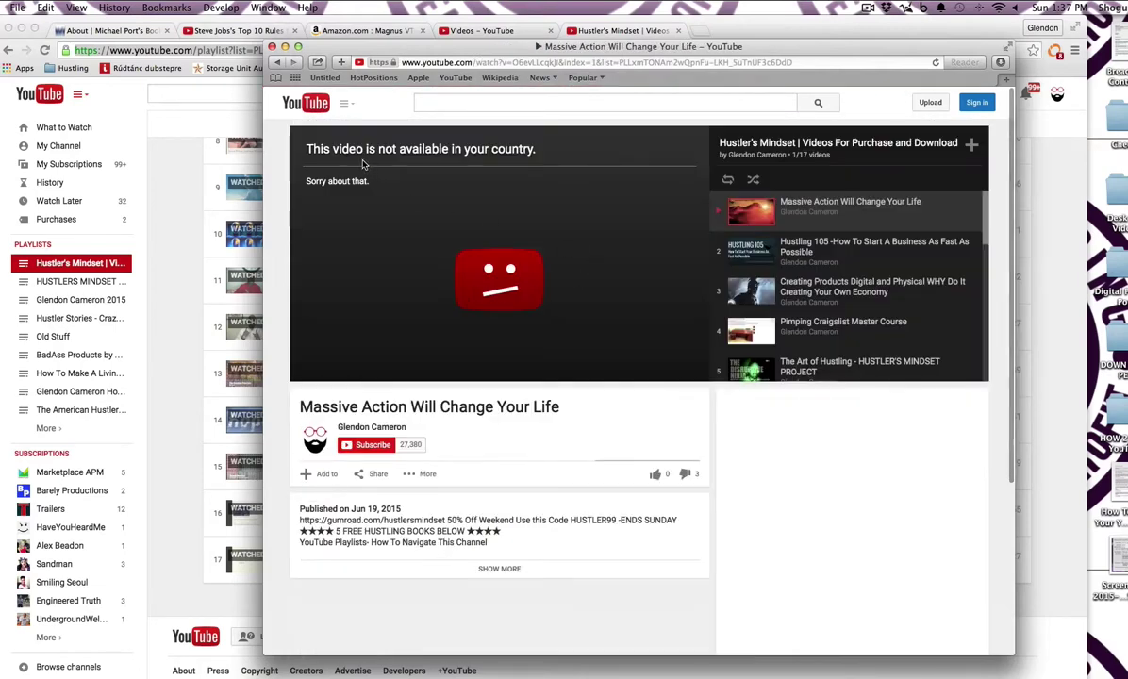
pyautogui.scroll(-1, 318, 159)
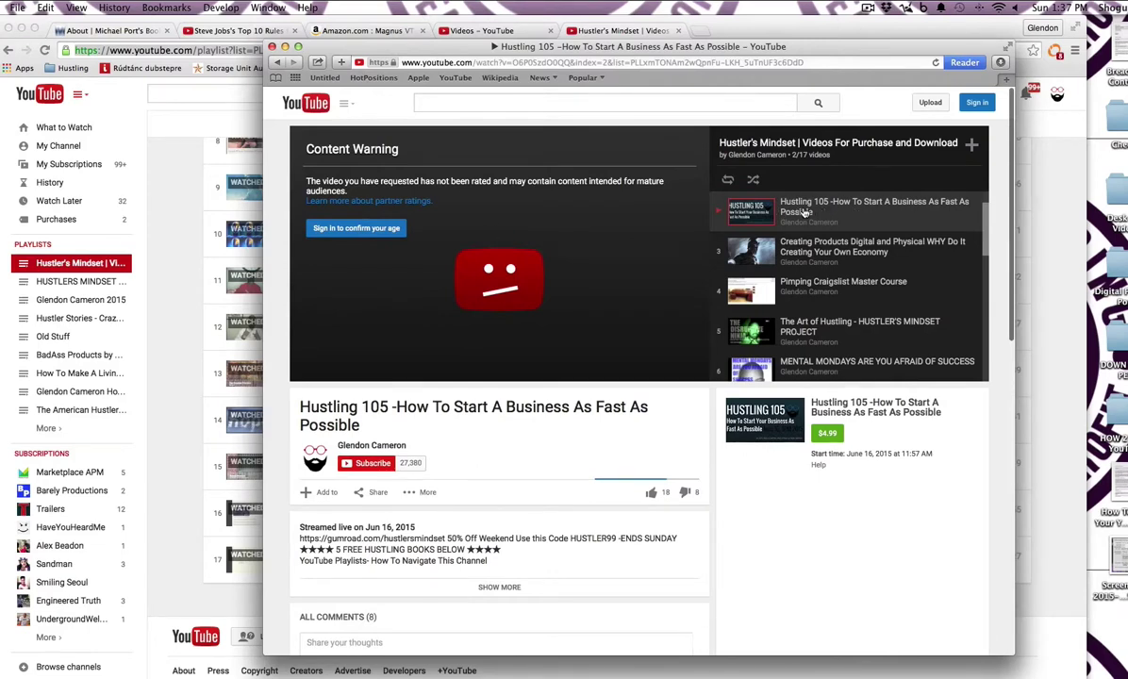
pyautogui.click(802, 249)
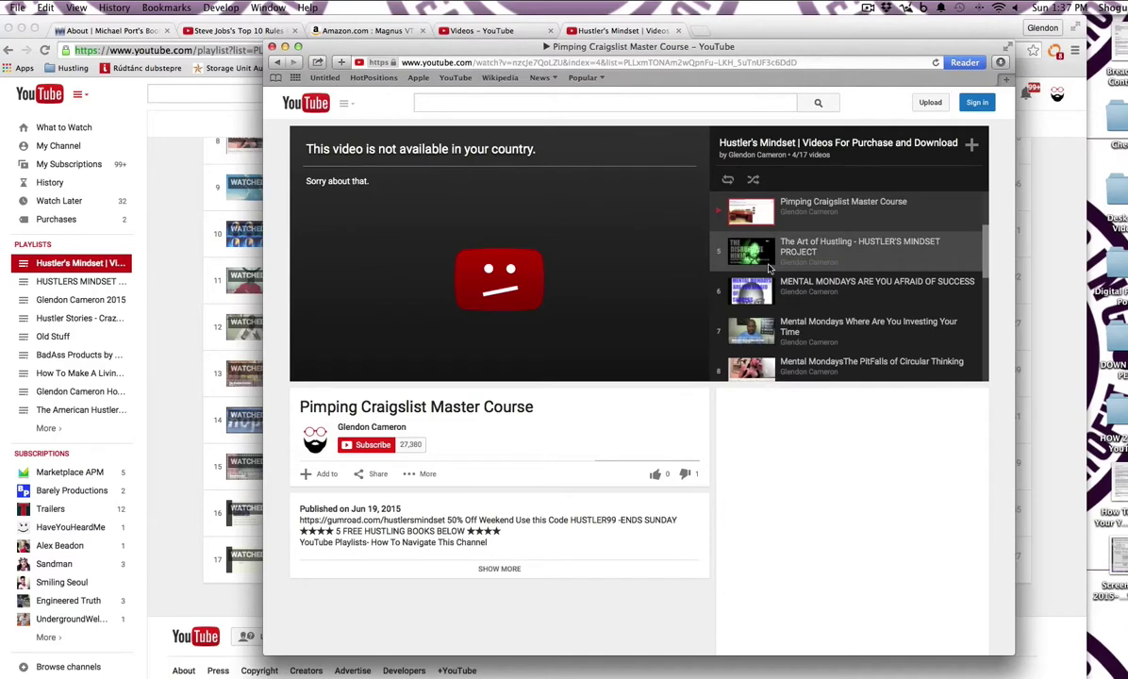
pyautogui.click(805, 283)
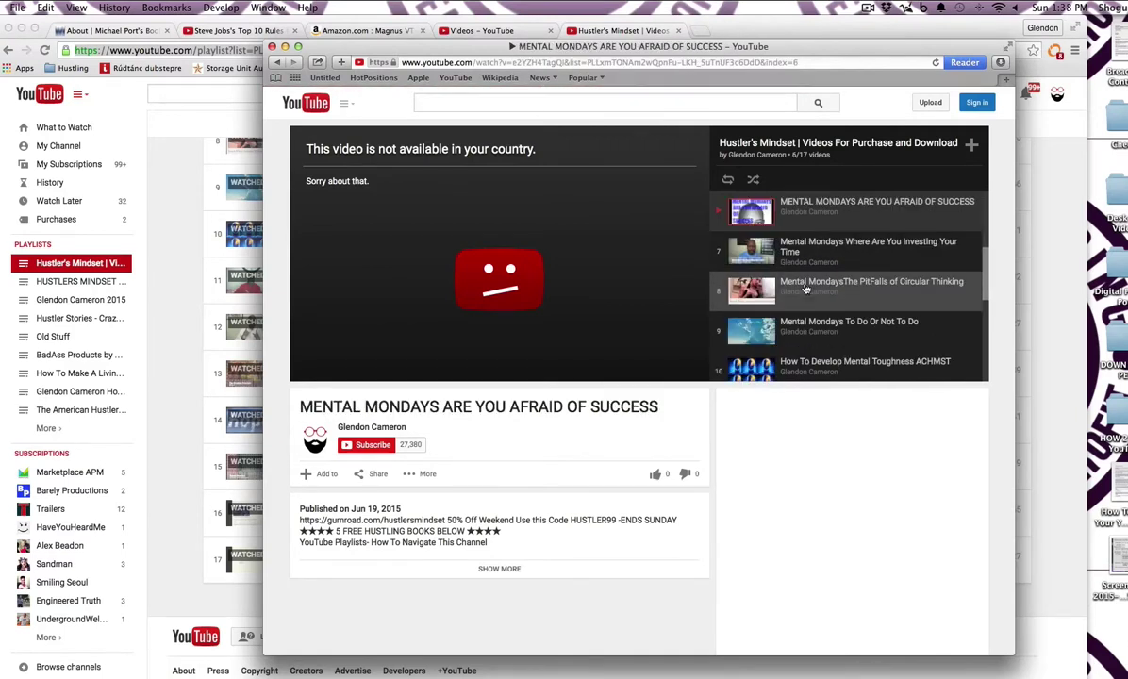
pyautogui.click(805, 323)
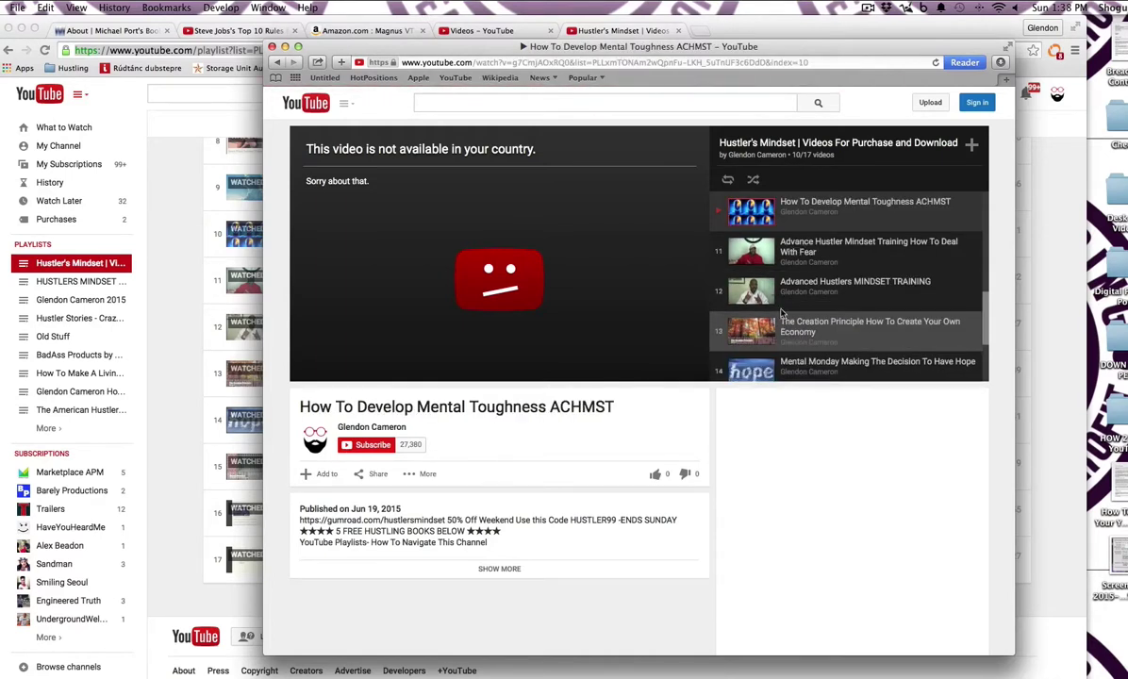
# Step: Switch back to Chrome and open the video "Massive Action Will Change Your Life" from the playlist
pyautogui.click(178, 120)
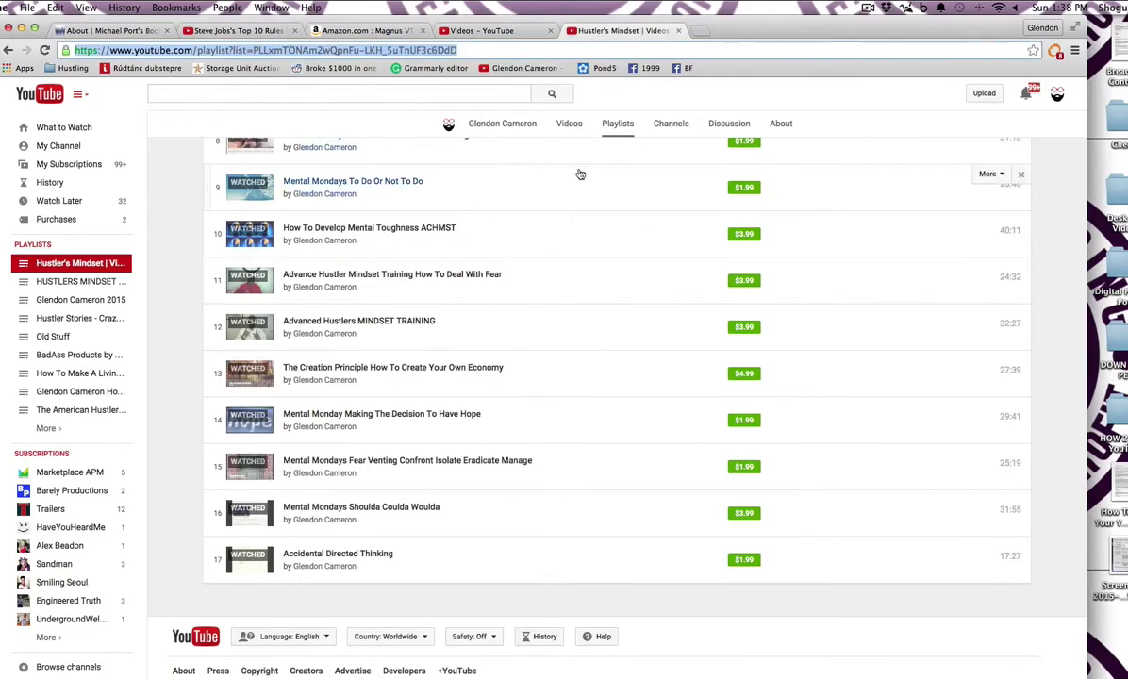
pyautogui.scroll(5, 587, 194)
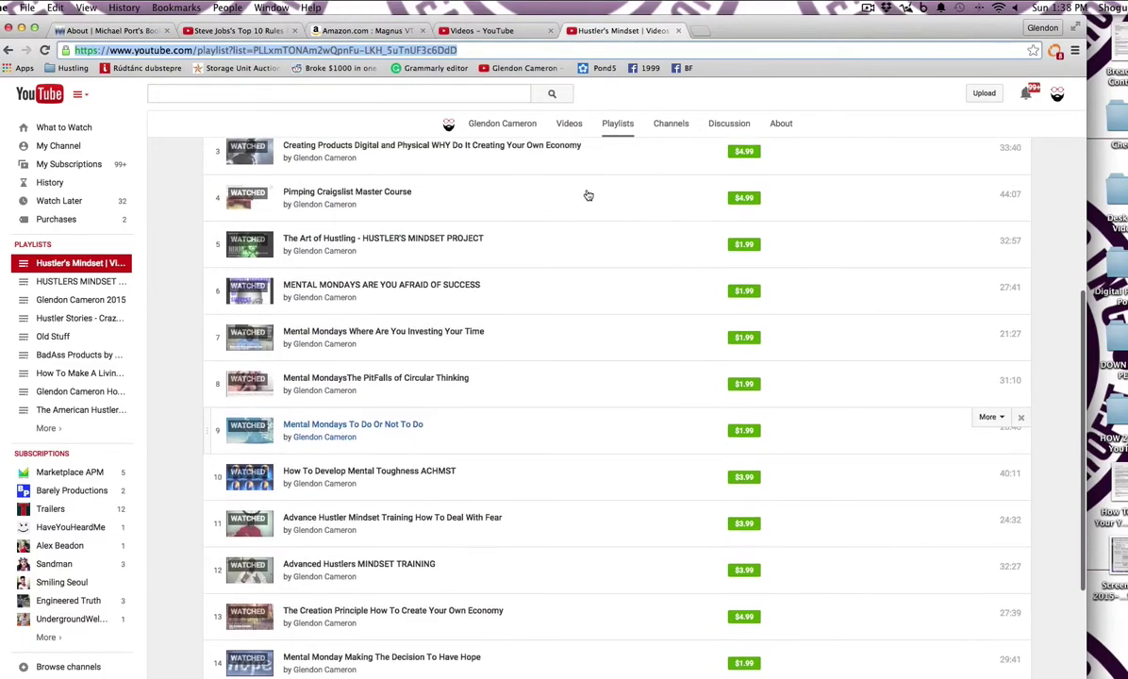
pyautogui.scroll(3, 587, 195)
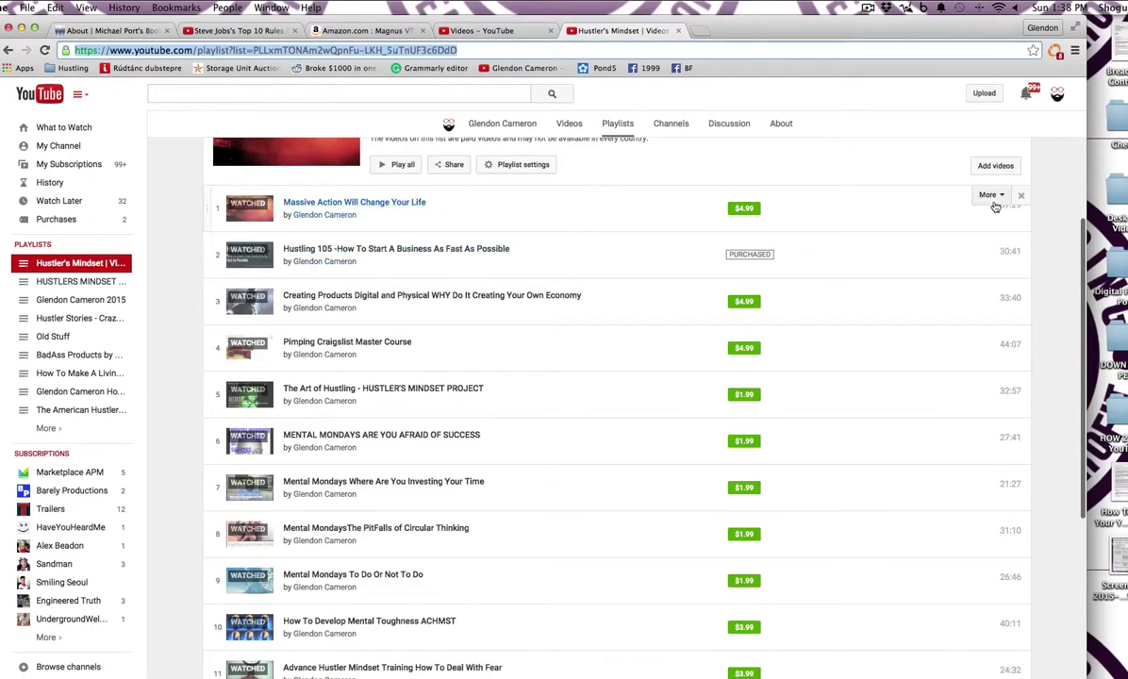
pyautogui.click(413, 201)
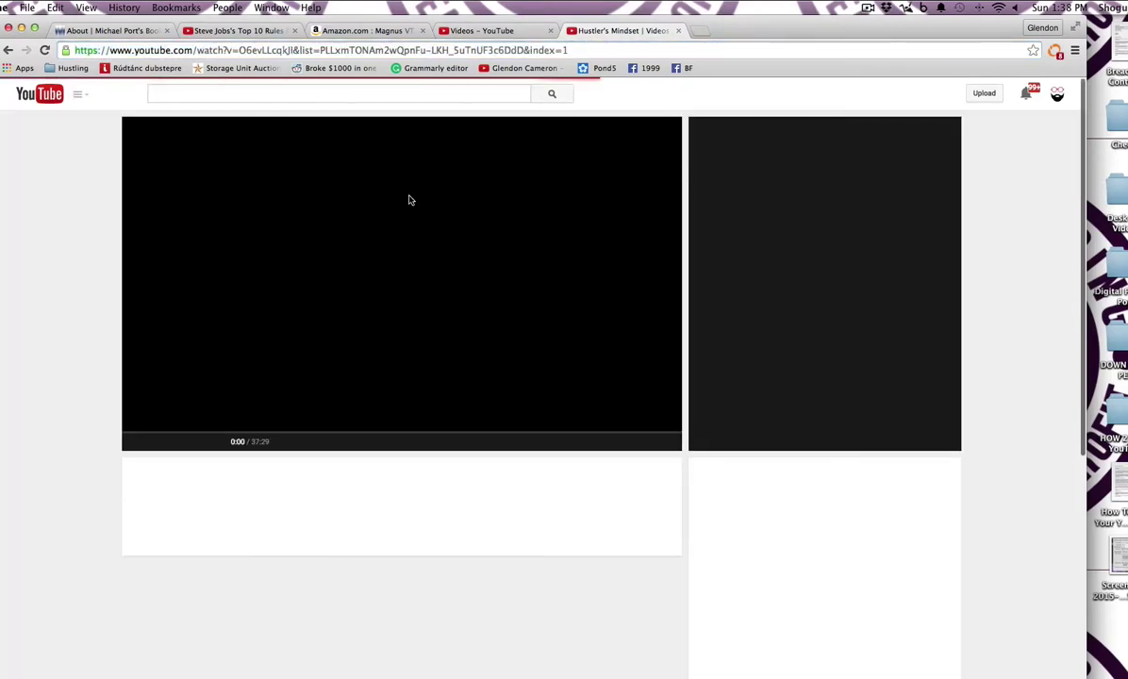
# Step: Open the Info and Settings editor for the "Massive Action Will Change Your Life" video
pyautogui.scroll(-3, 400, 211)
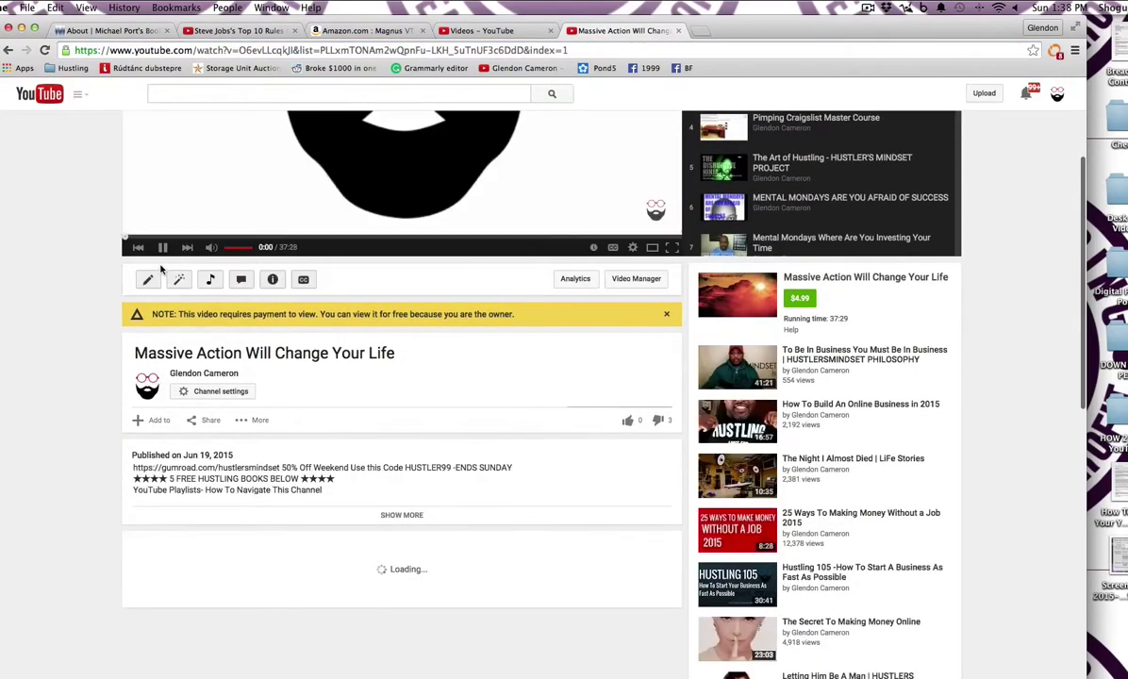
pyautogui.scroll(2, 160, 271)
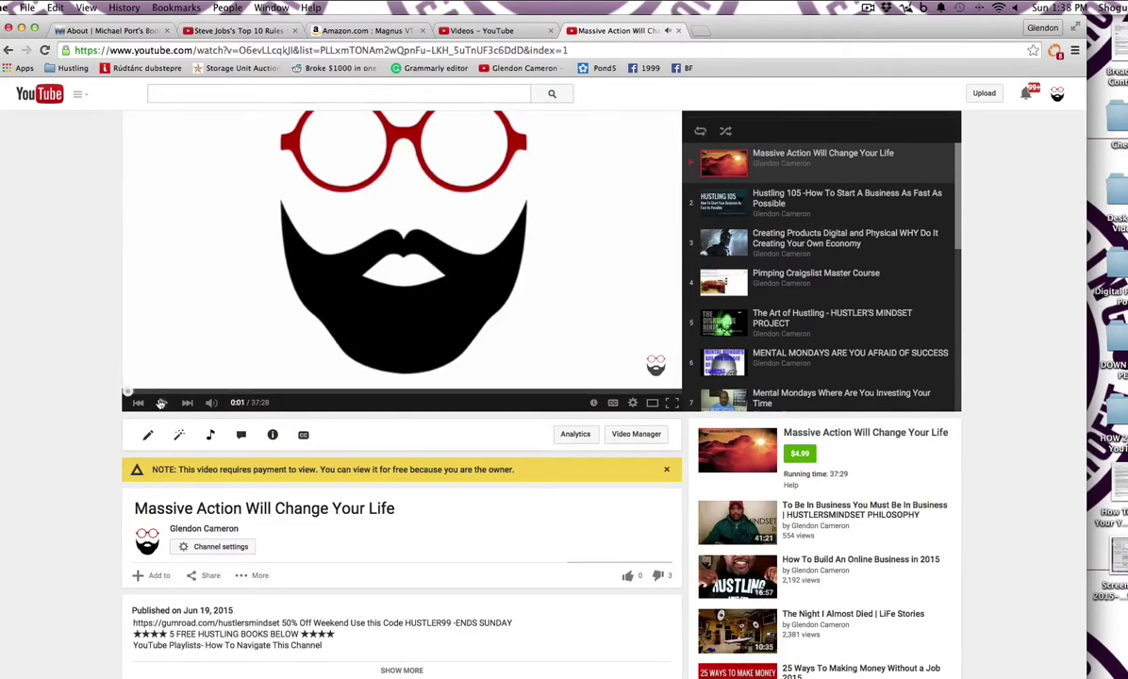
pyautogui.scroll(-2, 160, 403)
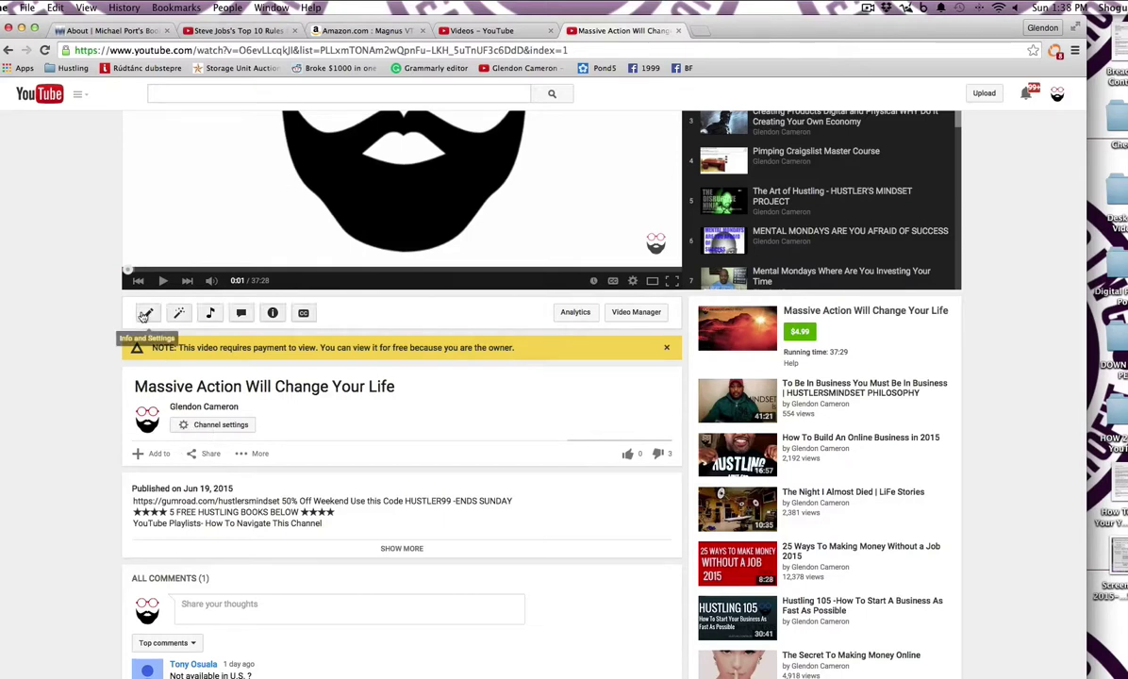
pyautogui.click(143, 314)
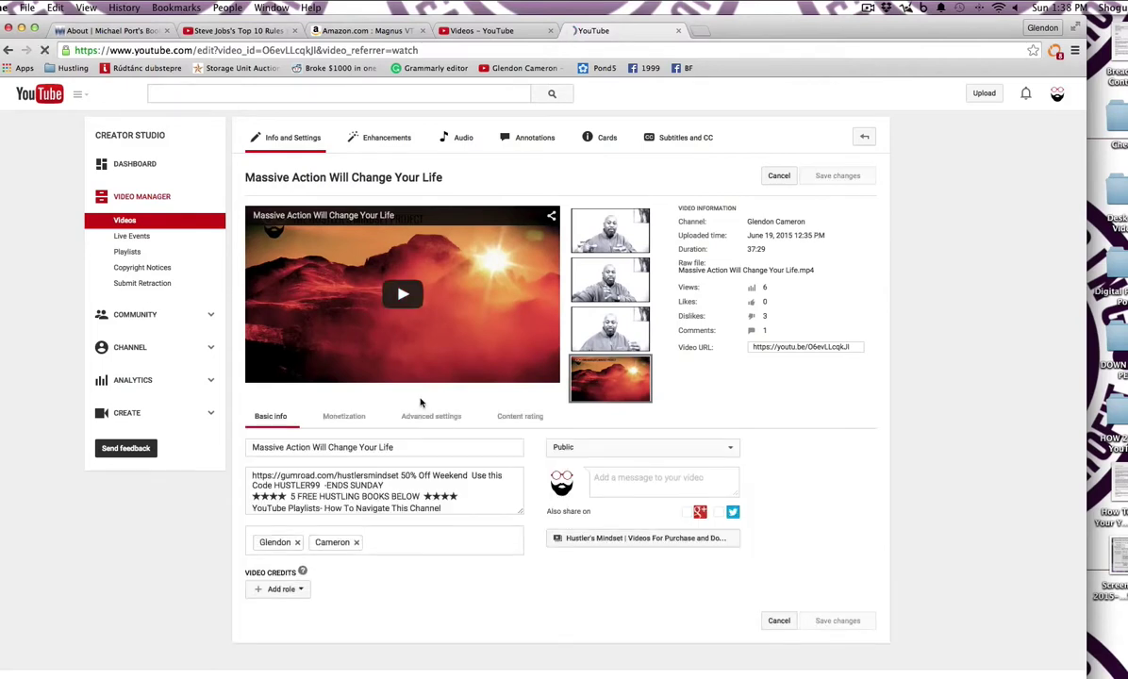
# Step: Display the video's Monetization settings and examine the rental or purchase pricing and trailer options
pyautogui.scroll(-2, 421, 402)
pyautogui.click(346, 362)
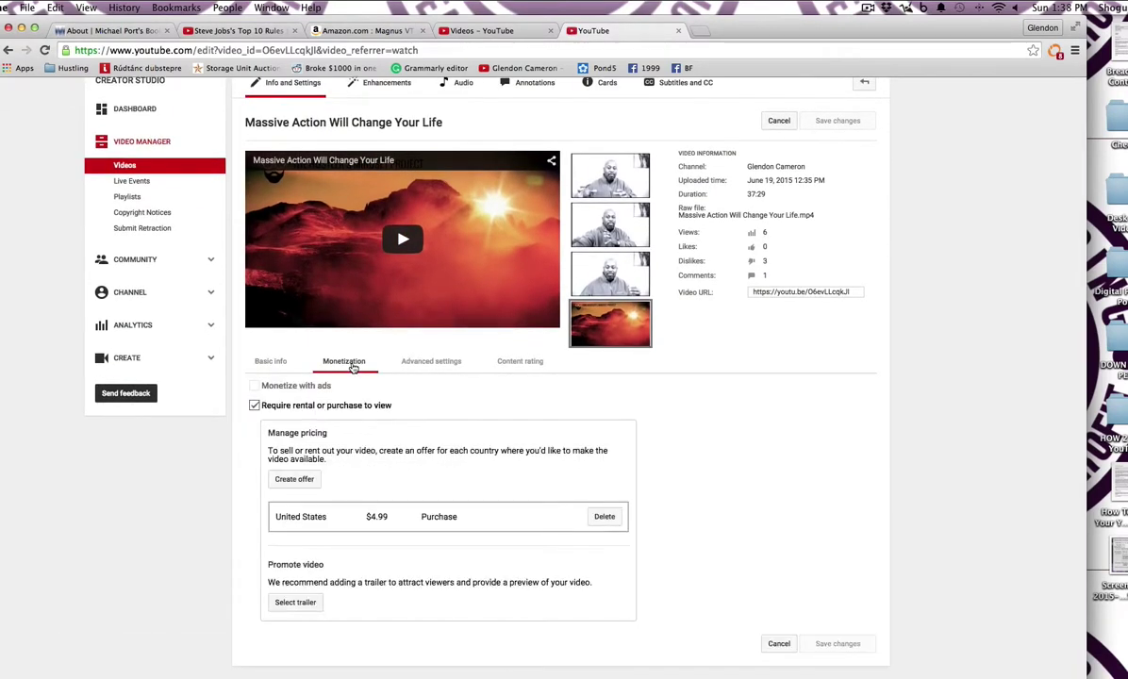
pyautogui.moveTo(256, 386)
pyautogui.scroll(-2, 358, 401)
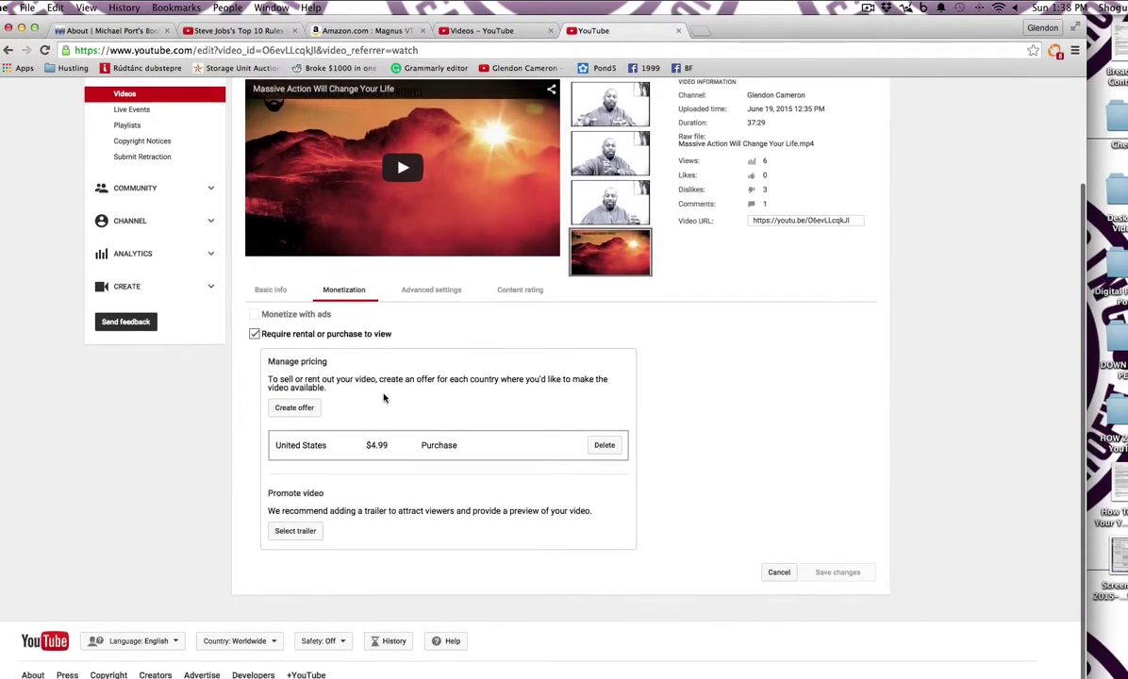
# Step: Start a new pricing offer for the video and examine the full list of countries it can be offered in
pyautogui.click(299, 406)
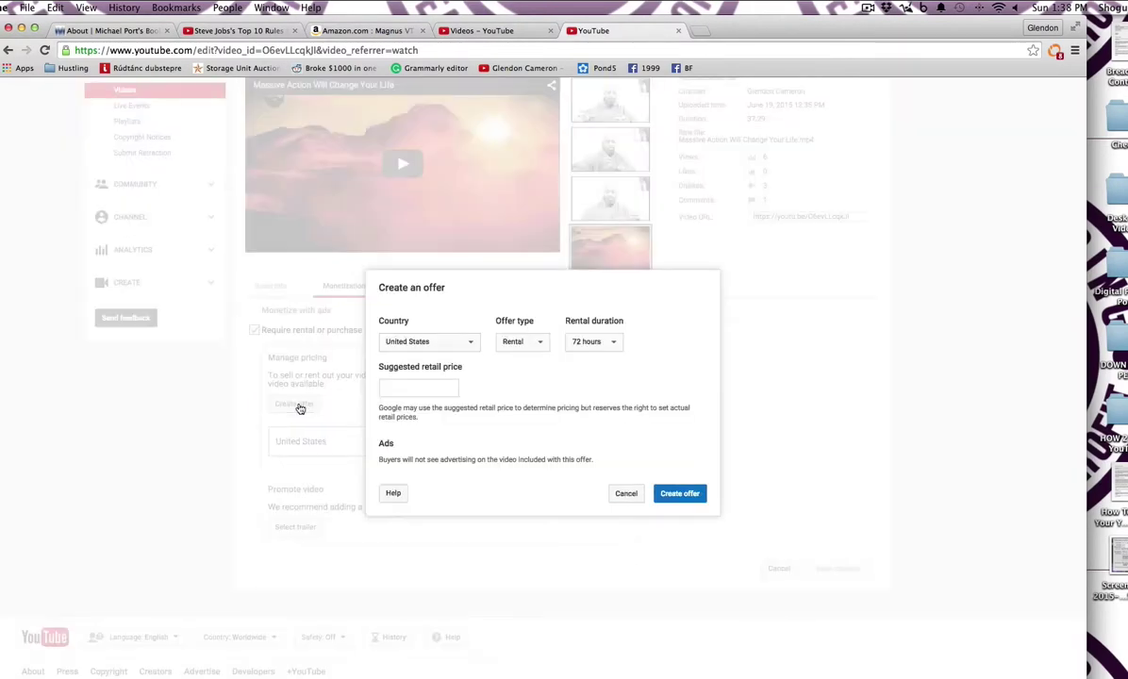
pyautogui.click(470, 346)
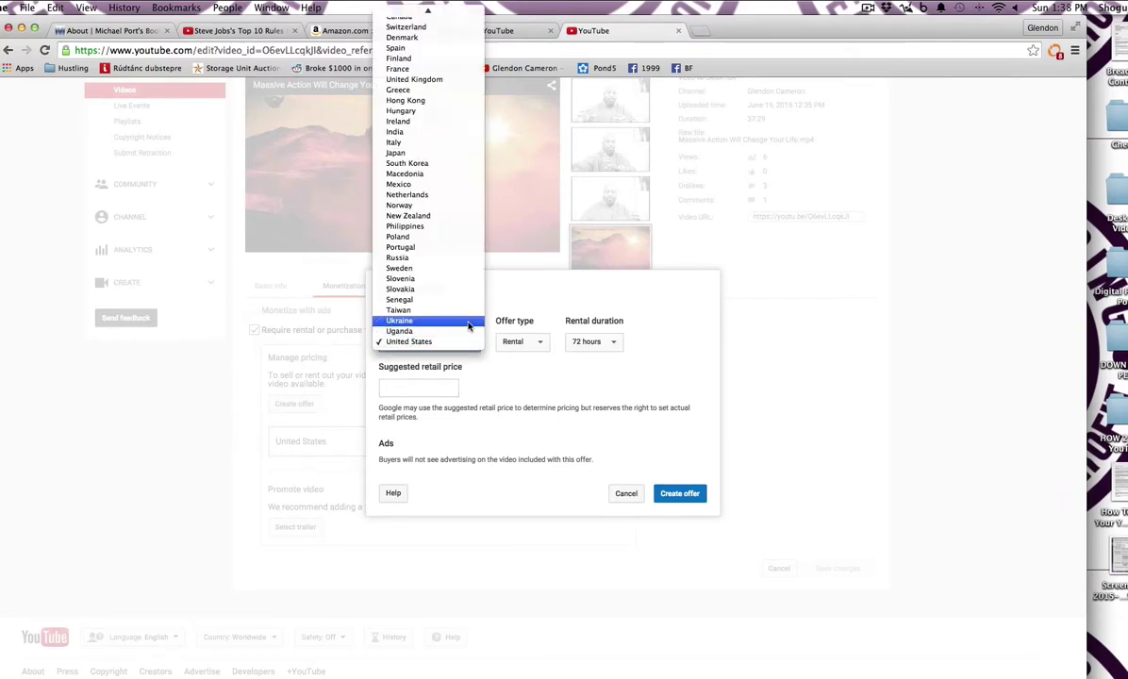
pyautogui.scroll(3, 463, 246)
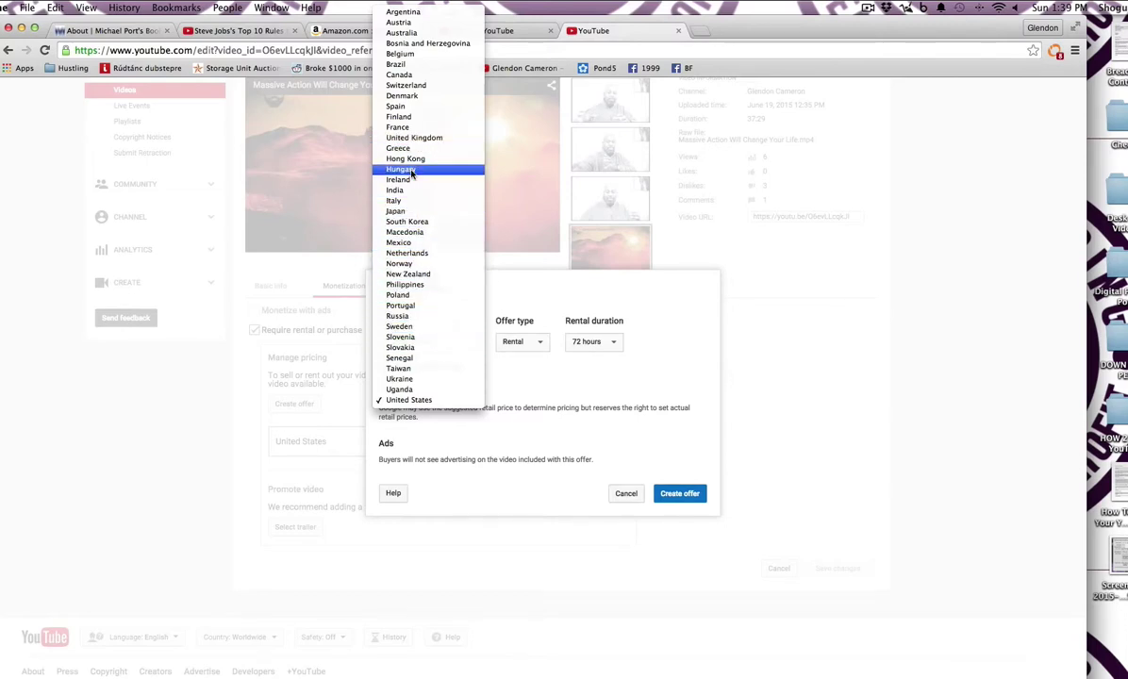
pyautogui.click(524, 303)
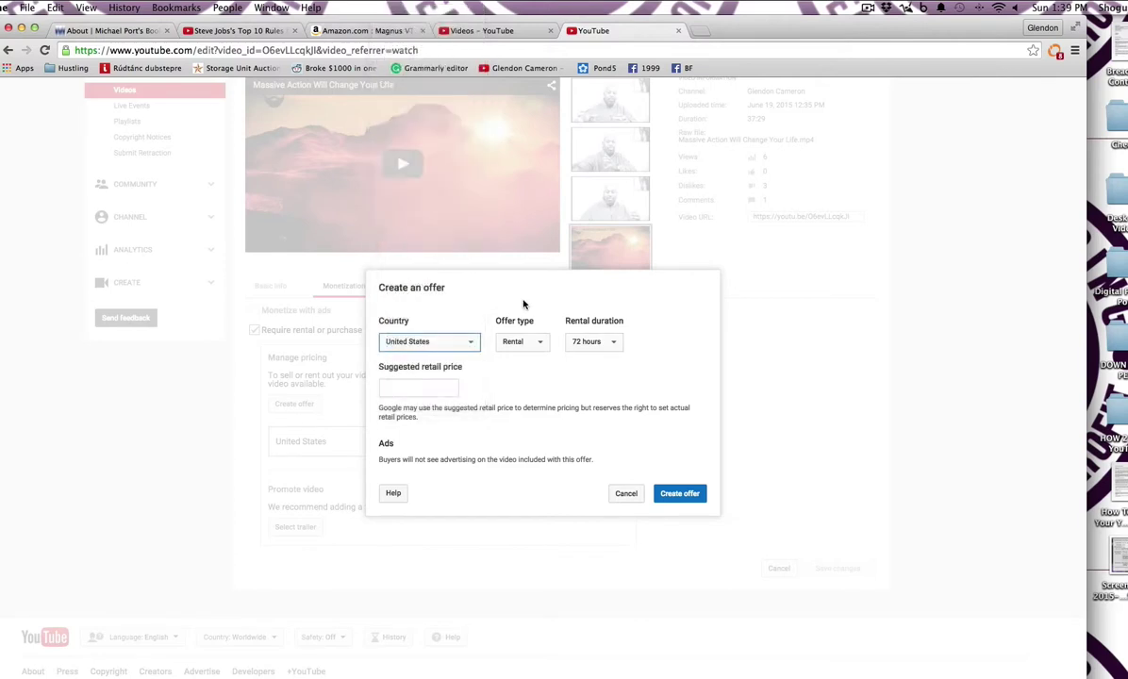
# Step: Compare the Purchase and Rental offer types, ending on Rental, and examine the available rental durations
pyautogui.click(539, 344)
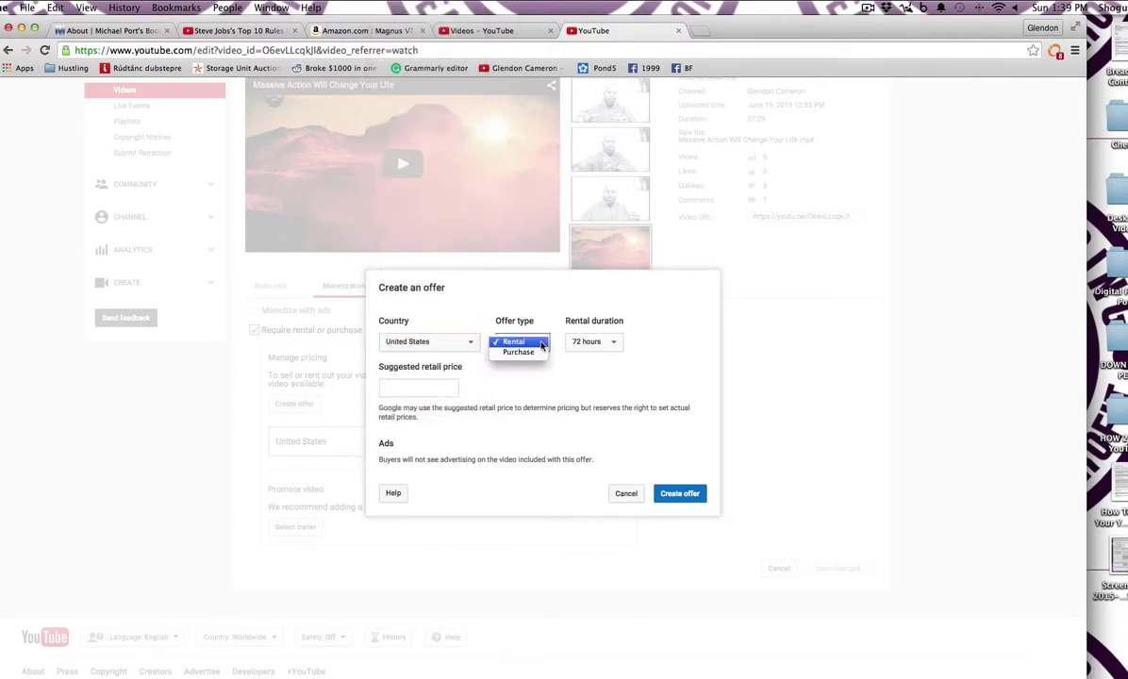
pyautogui.click(520, 352)
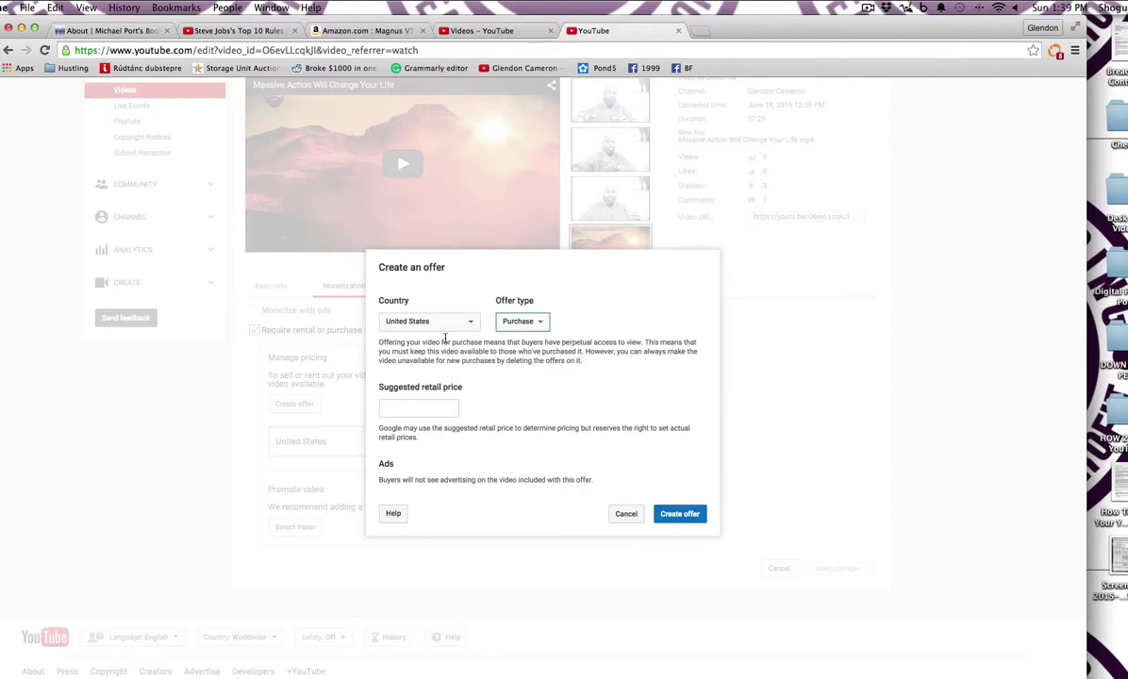
pyautogui.click(541, 323)
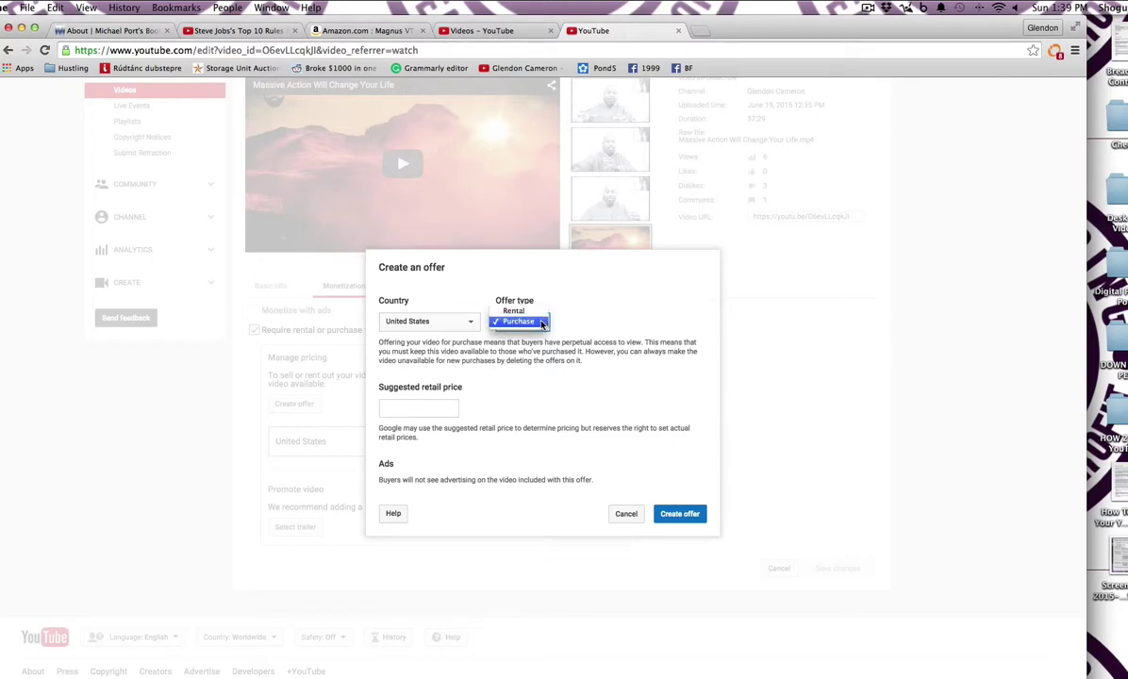
pyautogui.click(514, 311)
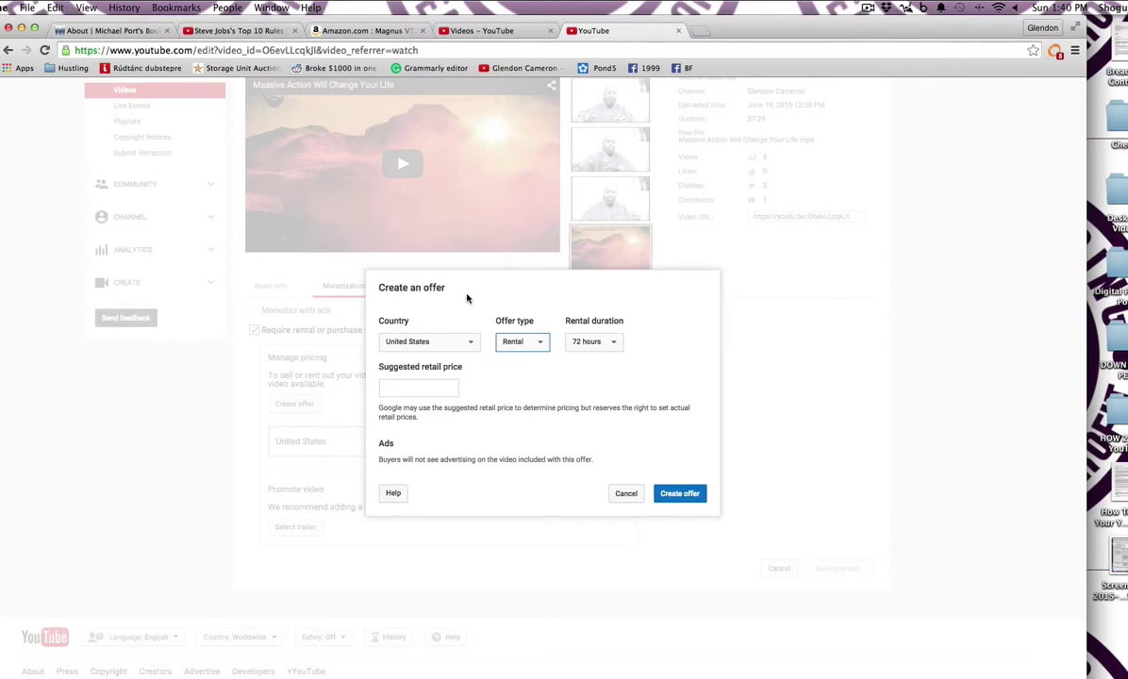
pyautogui.click(611, 343)
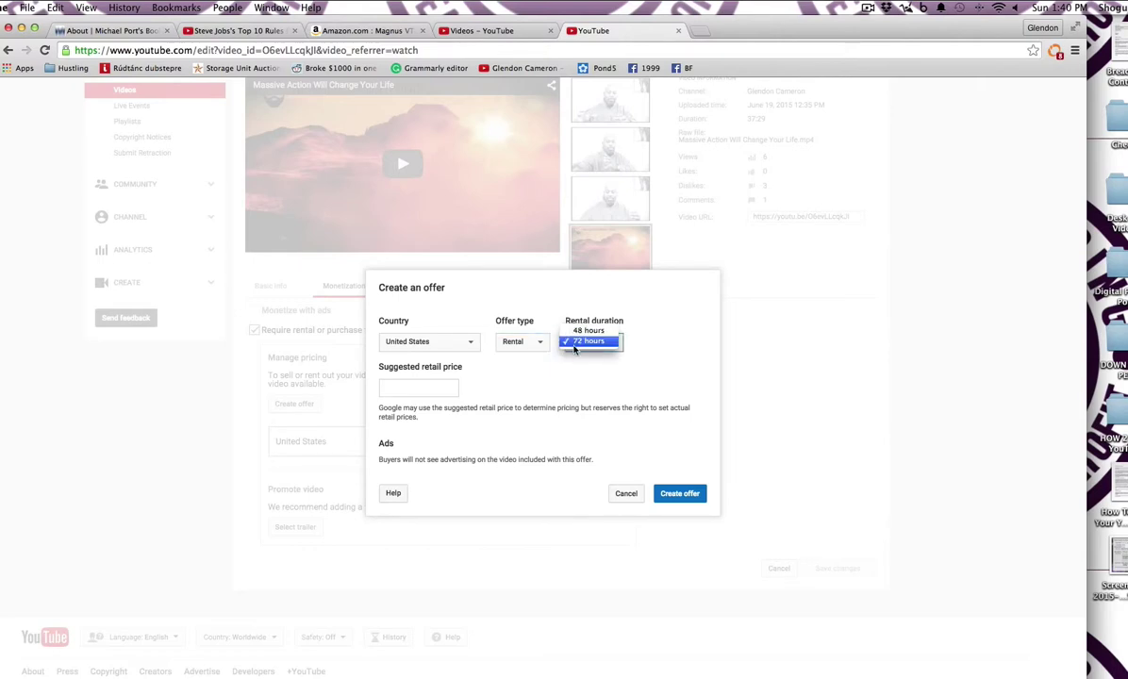
pyautogui.click(574, 345)
# Step: Review the offer's country choices again and cancel the offer without creating it
pyautogui.click(472, 346)
pyautogui.click(472, 346)
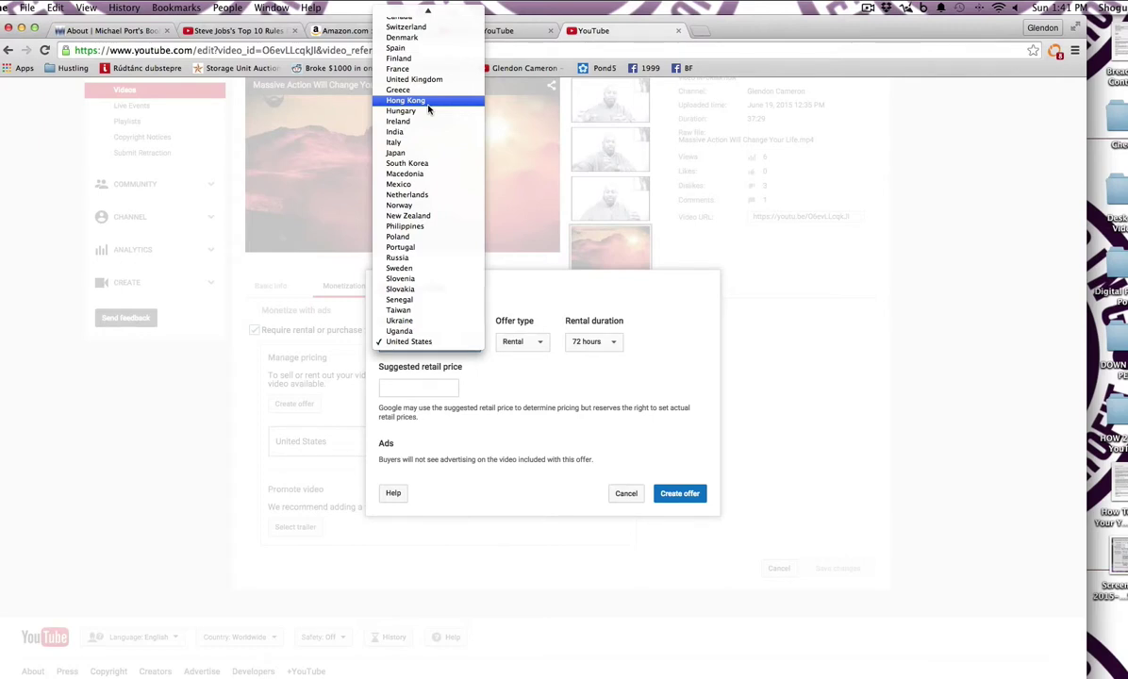
pyautogui.click(807, 328)
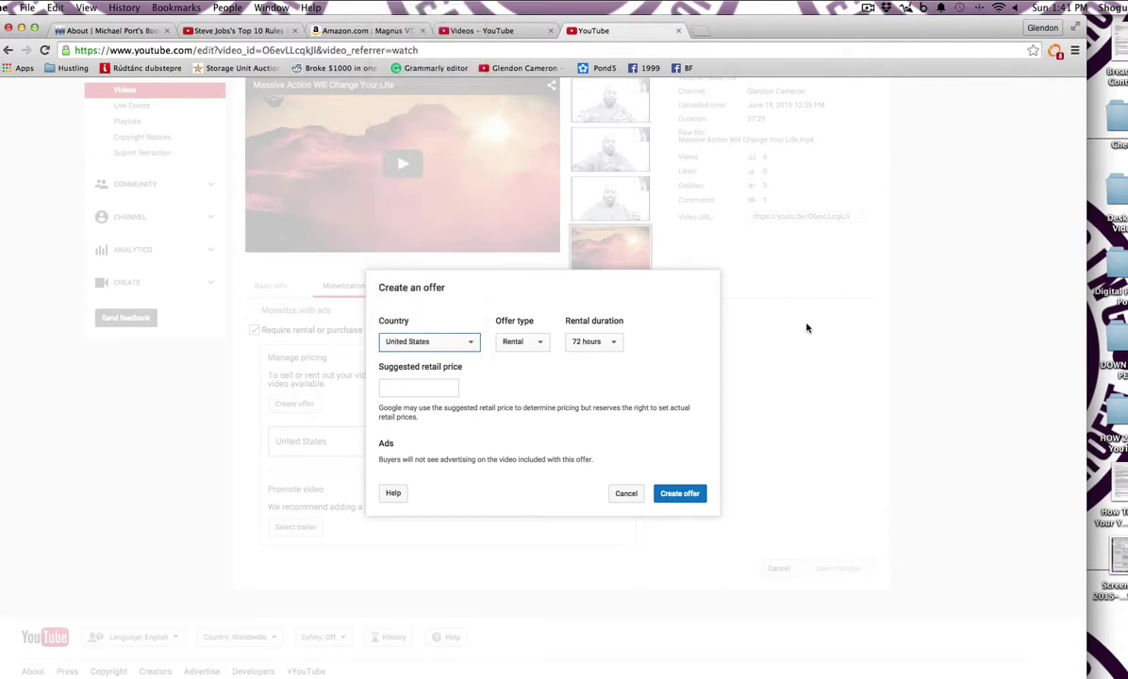
pyautogui.click(713, 270)
pyautogui.click(626, 494)
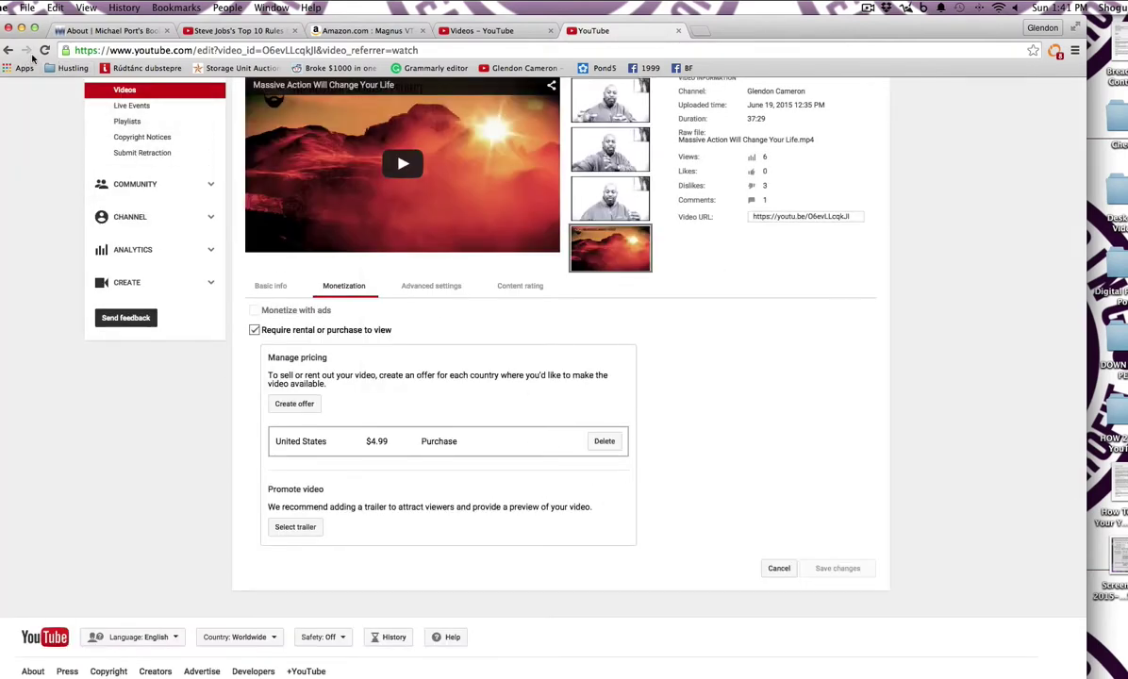
# Step: Return to the "Hustler's Mindset | Videos For Purchase and Download" playlist and review the prices of all its videos
pyautogui.click(8, 50)
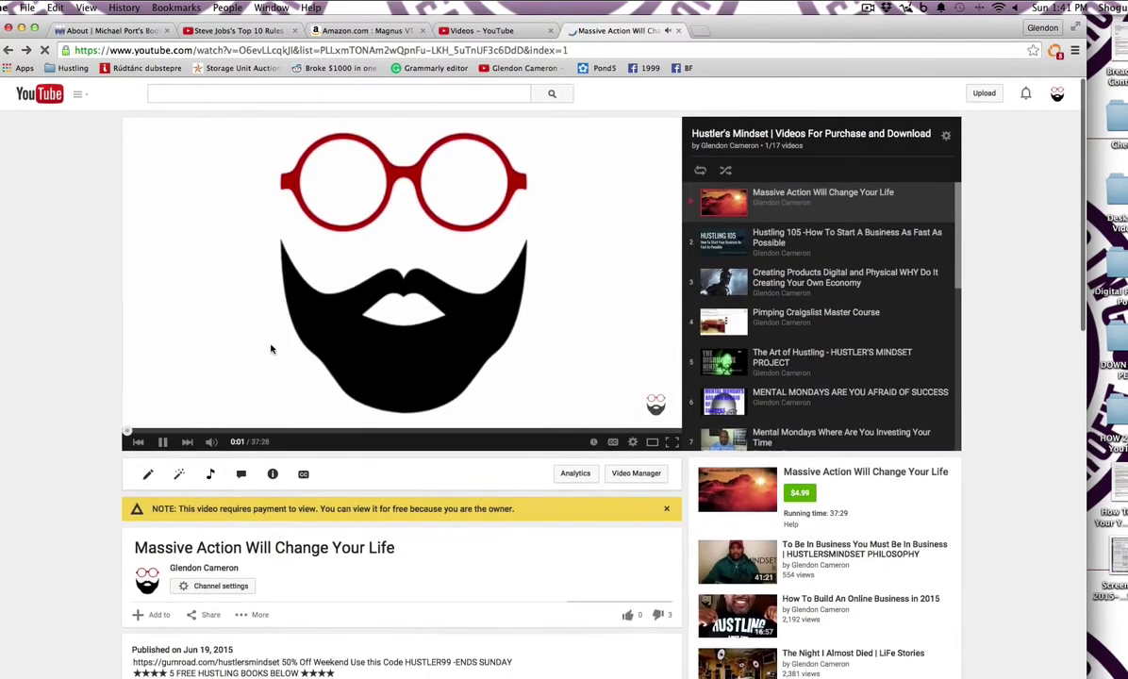
pyautogui.click(8, 50)
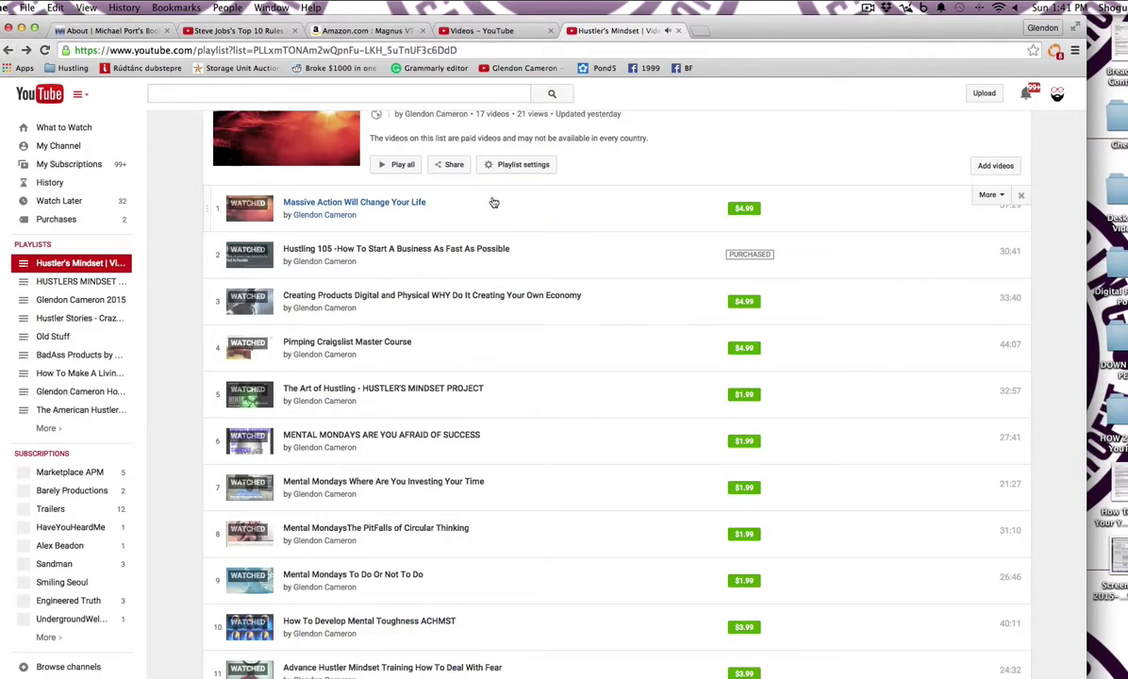
pyautogui.scroll(-1, 533, 291)
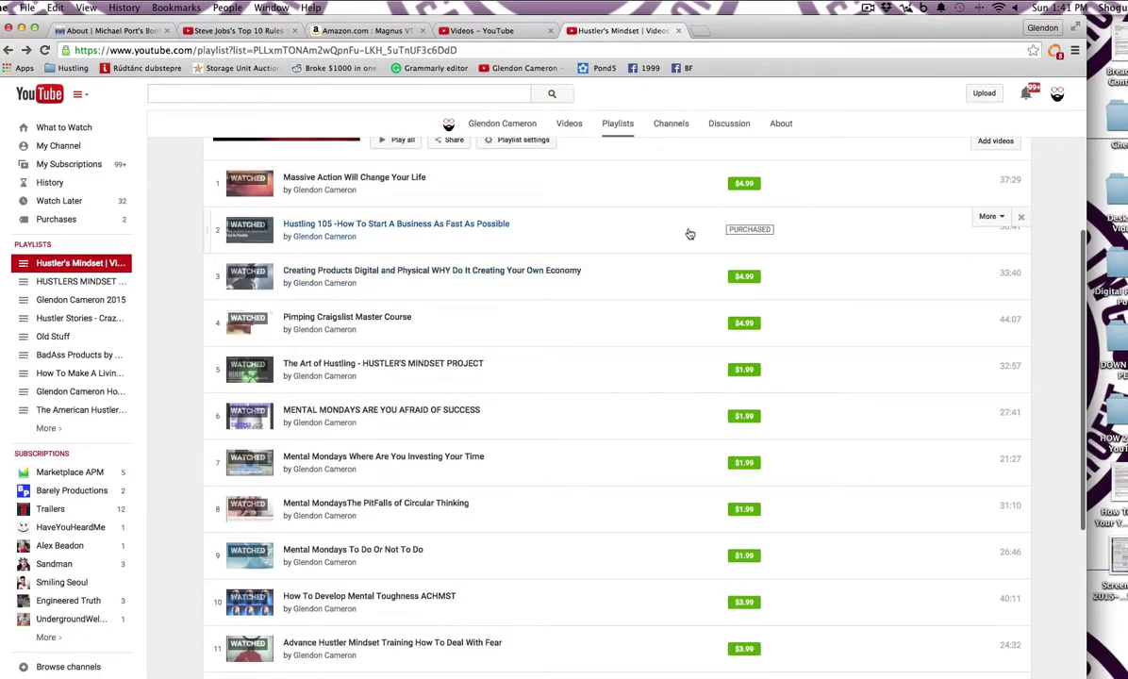
pyautogui.scroll(-1, 625, 231)
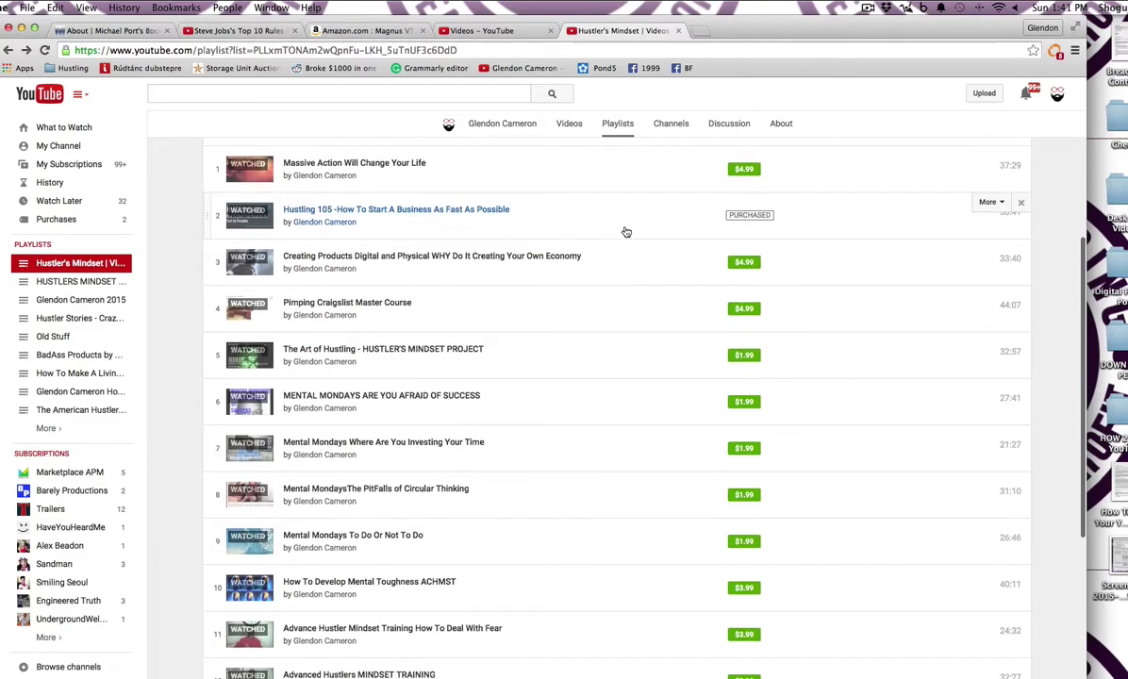
pyautogui.scroll(-8, 625, 231)
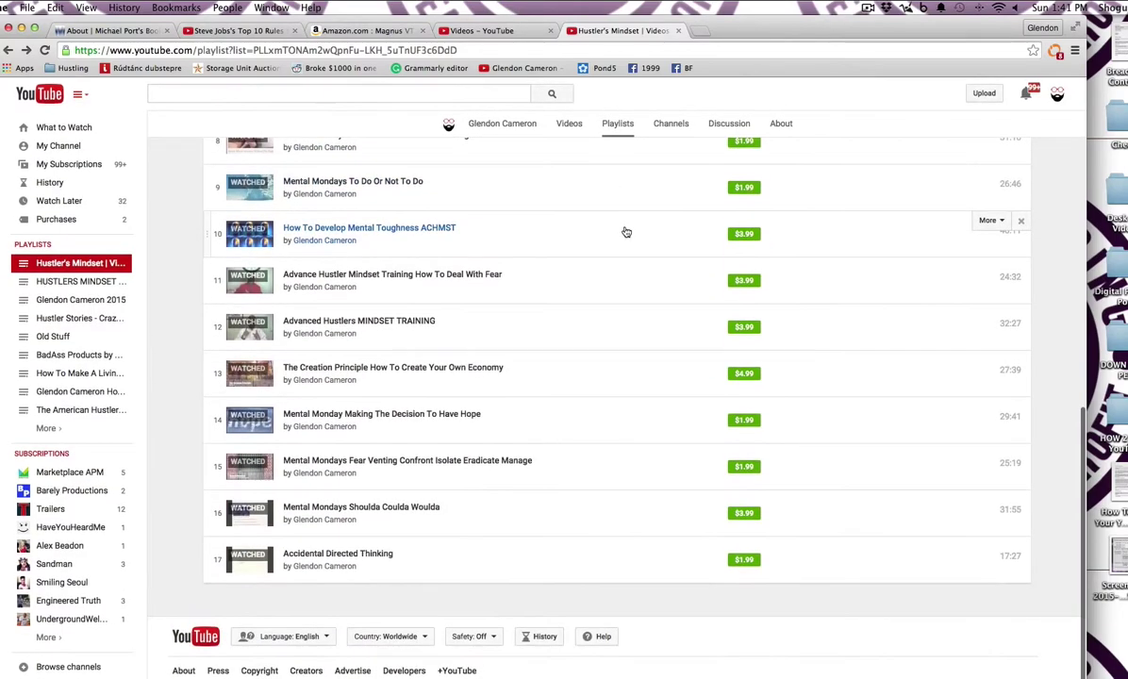
pyautogui.scroll(10, 626, 231)
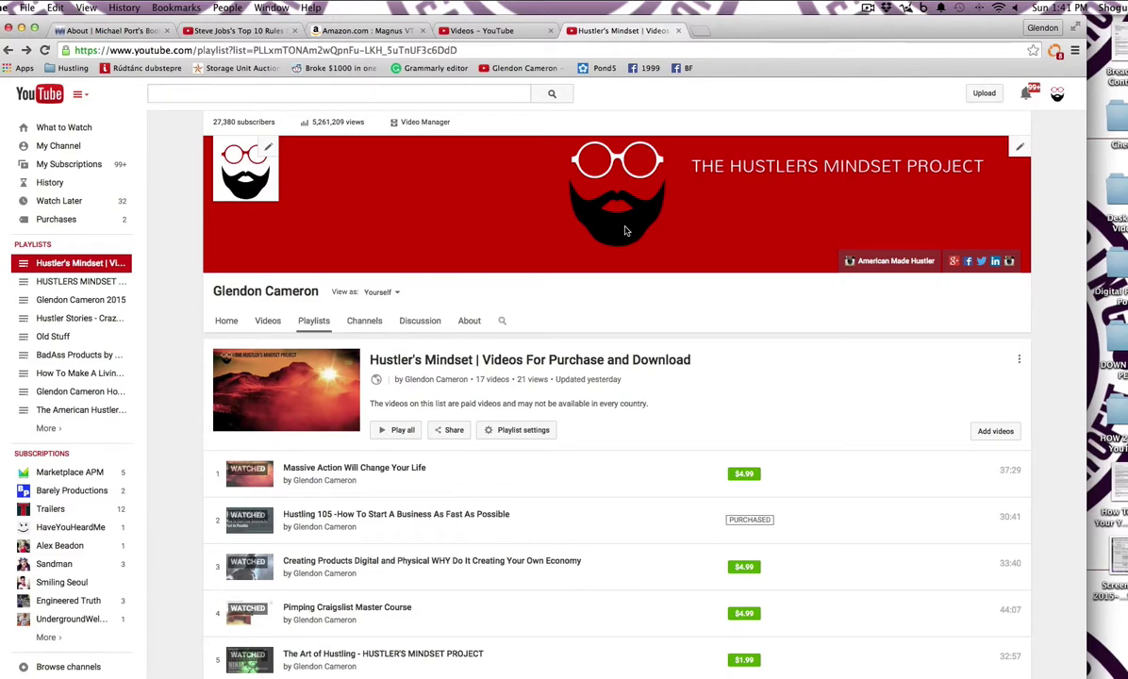
# Step: Go to the channel's home page and open its Video Manager
pyautogui.click(509, 73)
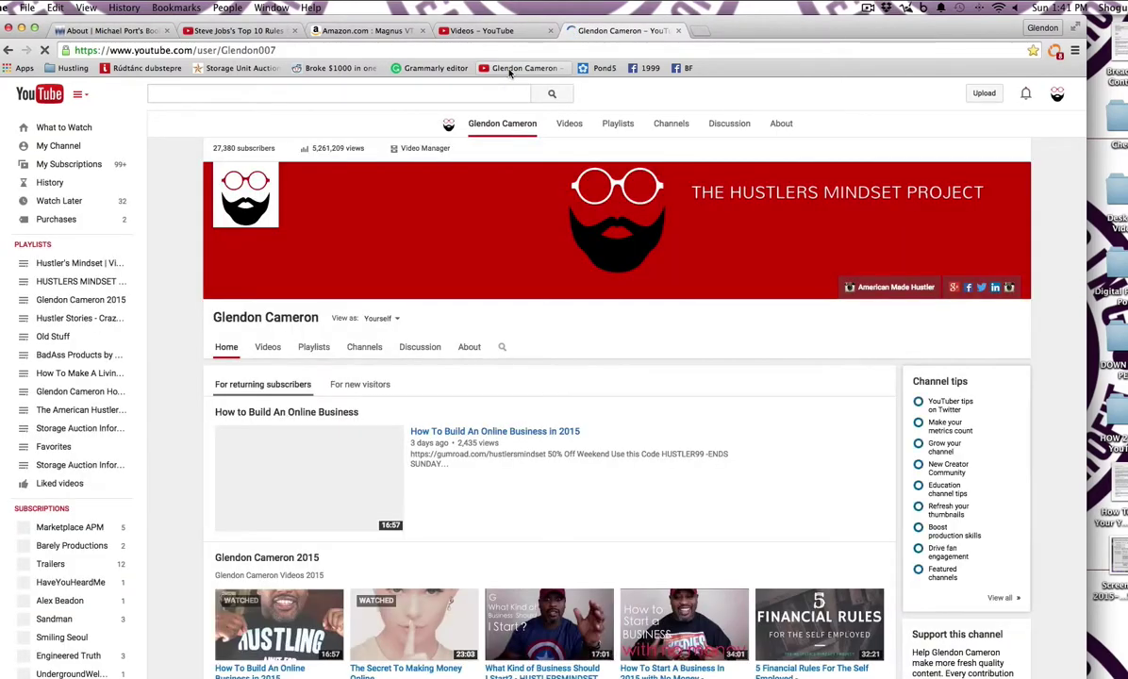
pyautogui.click(1059, 96)
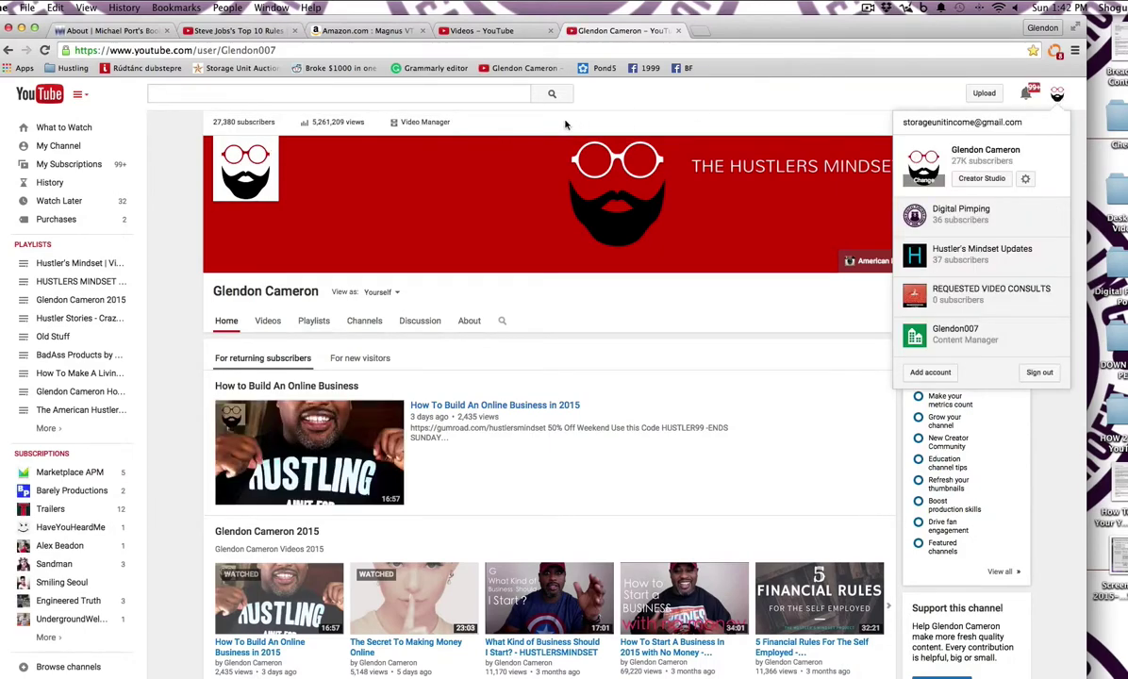
pyautogui.click(424, 123)
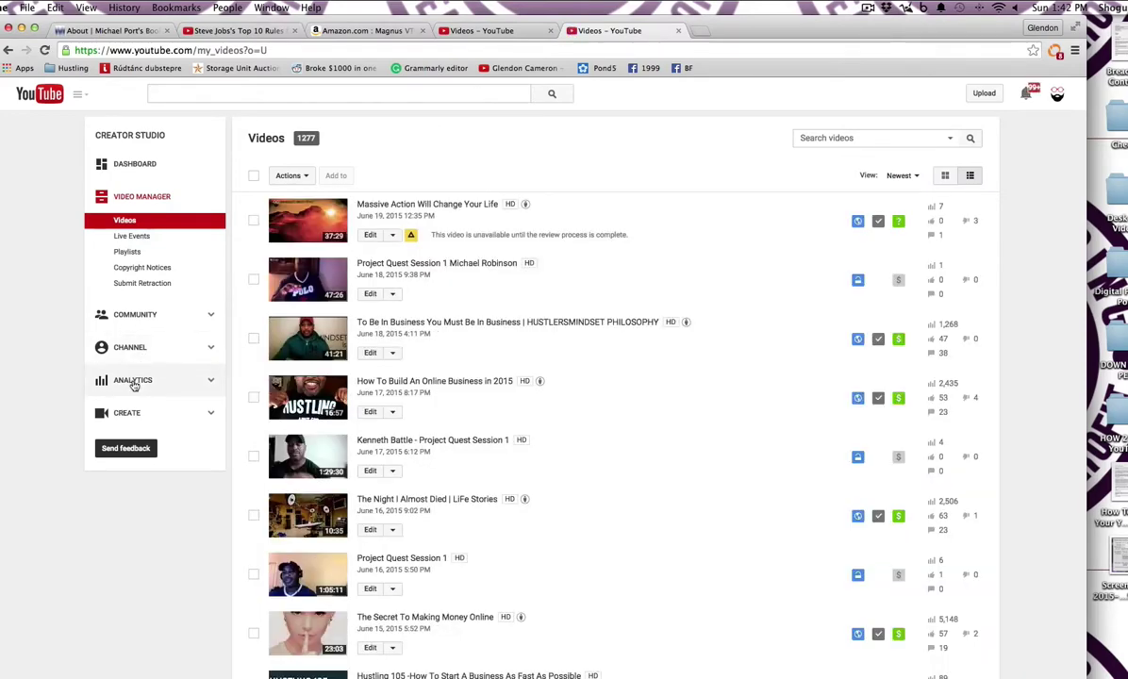
# Step: Open the Transaction earnings report in Analytics and examine the earnings chart peaks and the business model breakdown
pyautogui.click(133, 383)
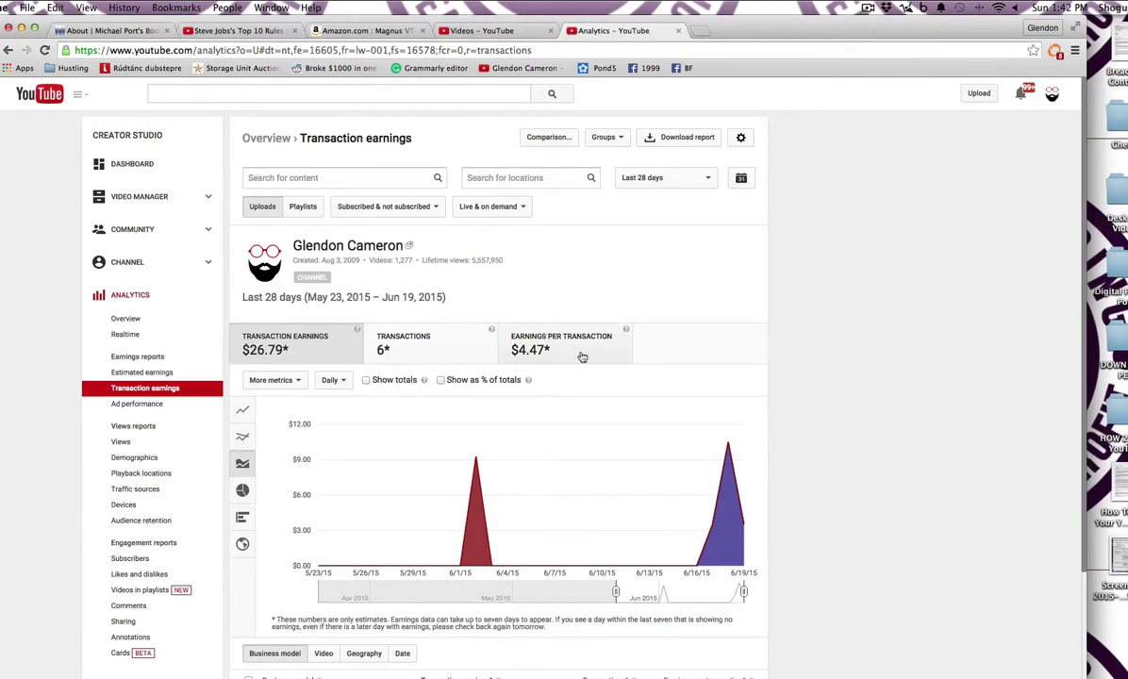
pyautogui.scroll(-3, 583, 356)
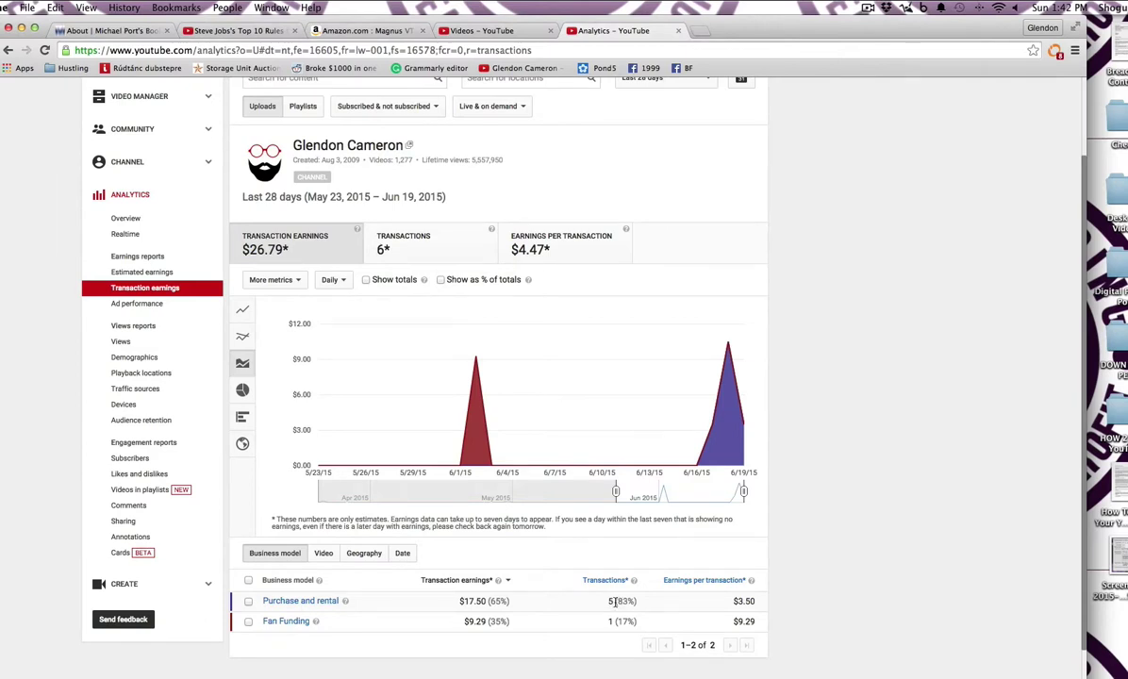
pyautogui.scroll(-1, 615, 603)
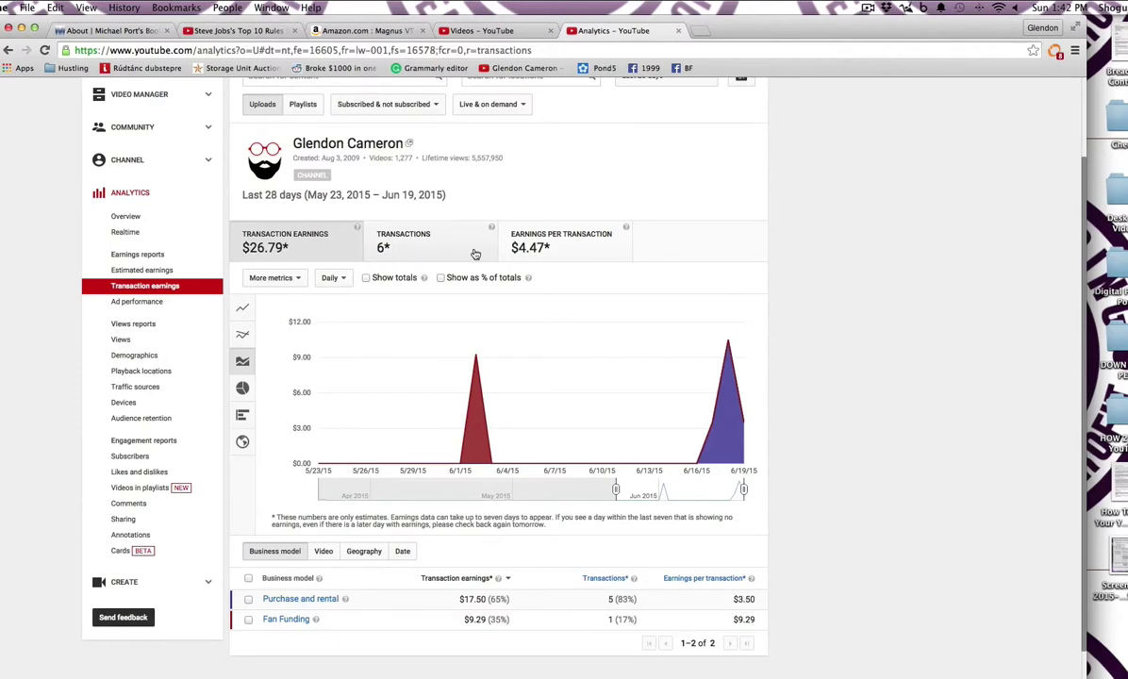
pyautogui.moveTo(724, 368)
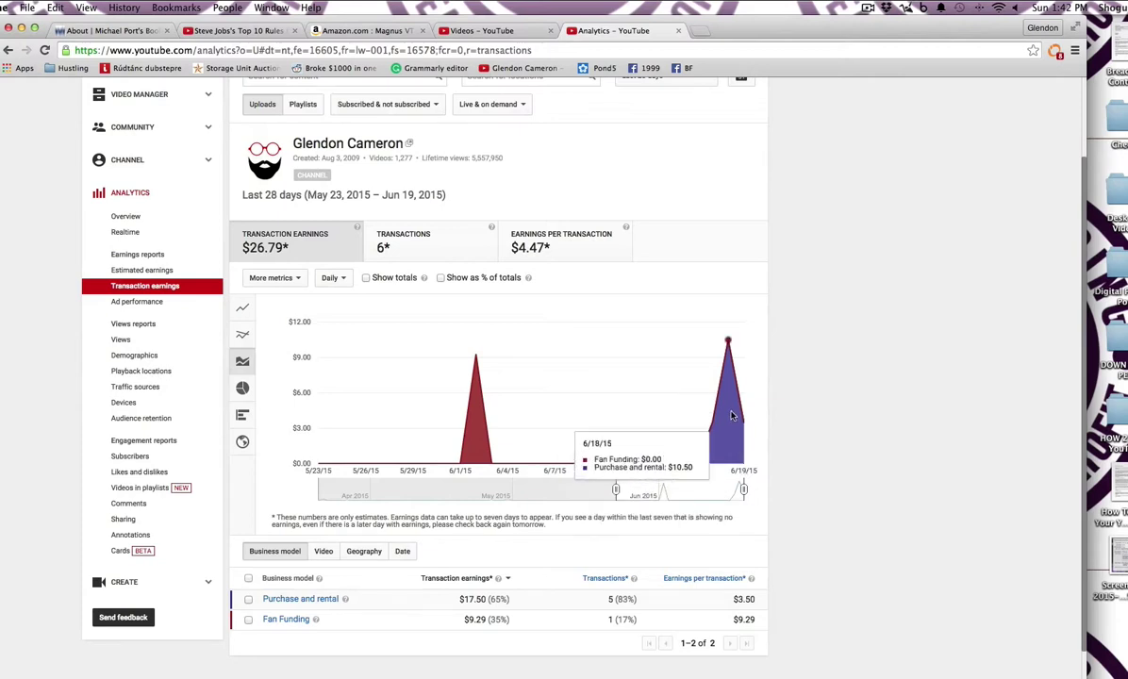
pyautogui.moveTo(742, 433)
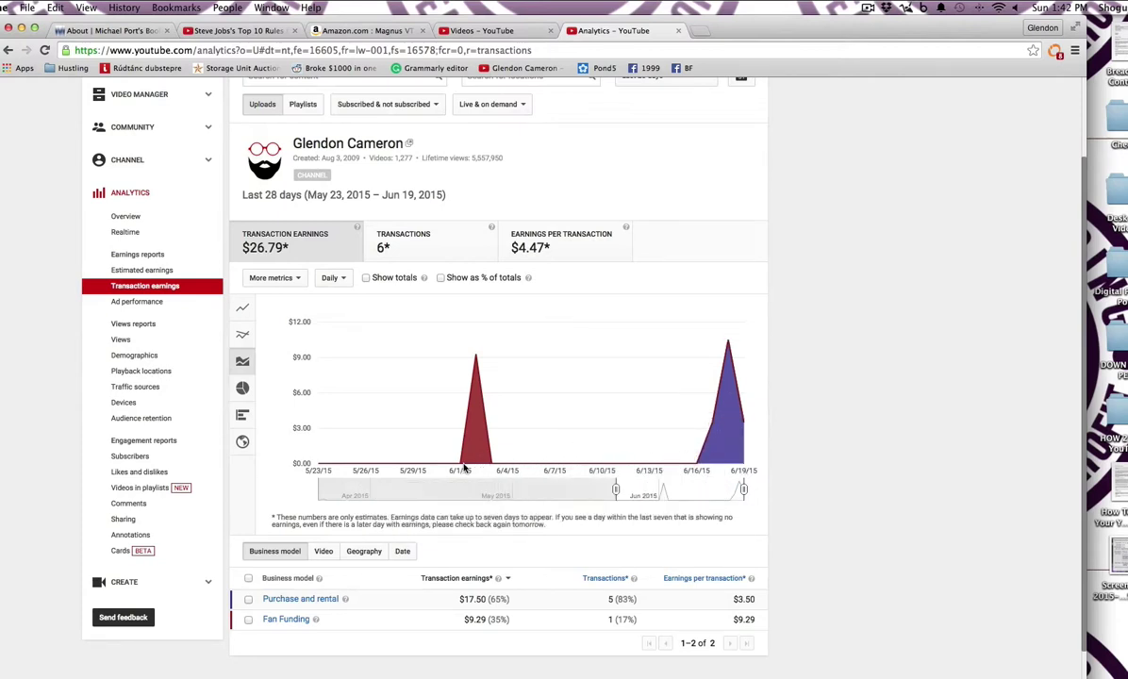
pyautogui.moveTo(461, 464)
pyautogui.moveTo(475, 363)
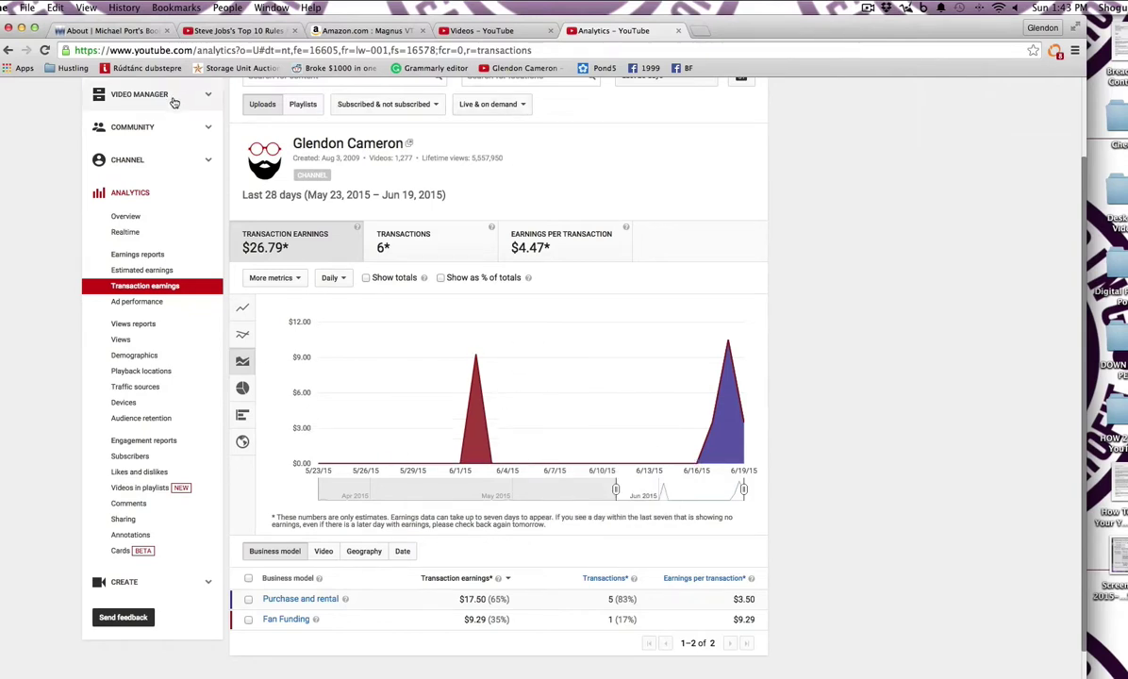
# Step: Return to the Video Manager and browse the list of uploaded videos
pyautogui.scroll(2, 185, 114)
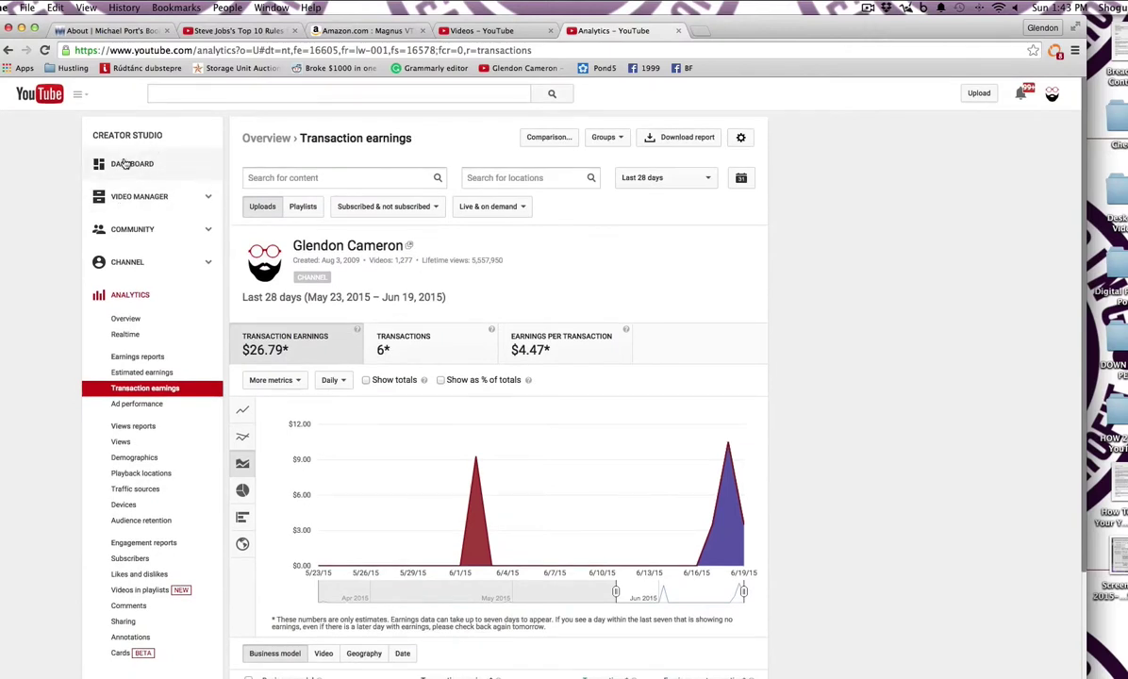
pyautogui.click(133, 199)
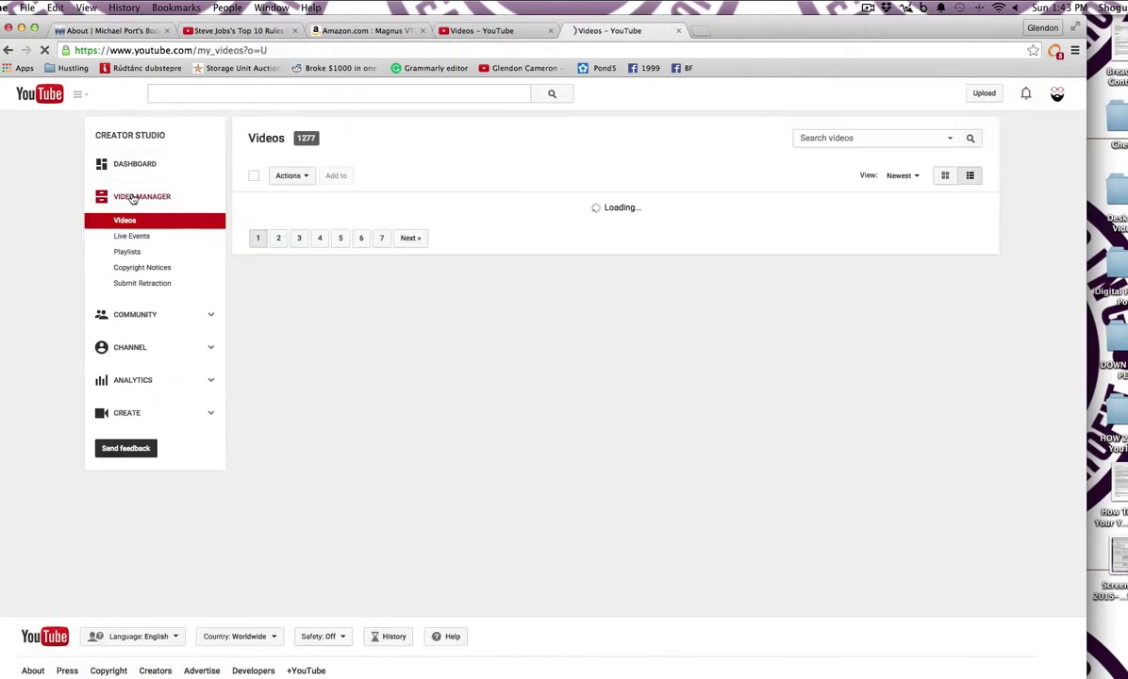
pyautogui.scroll(-3, 510, 250)
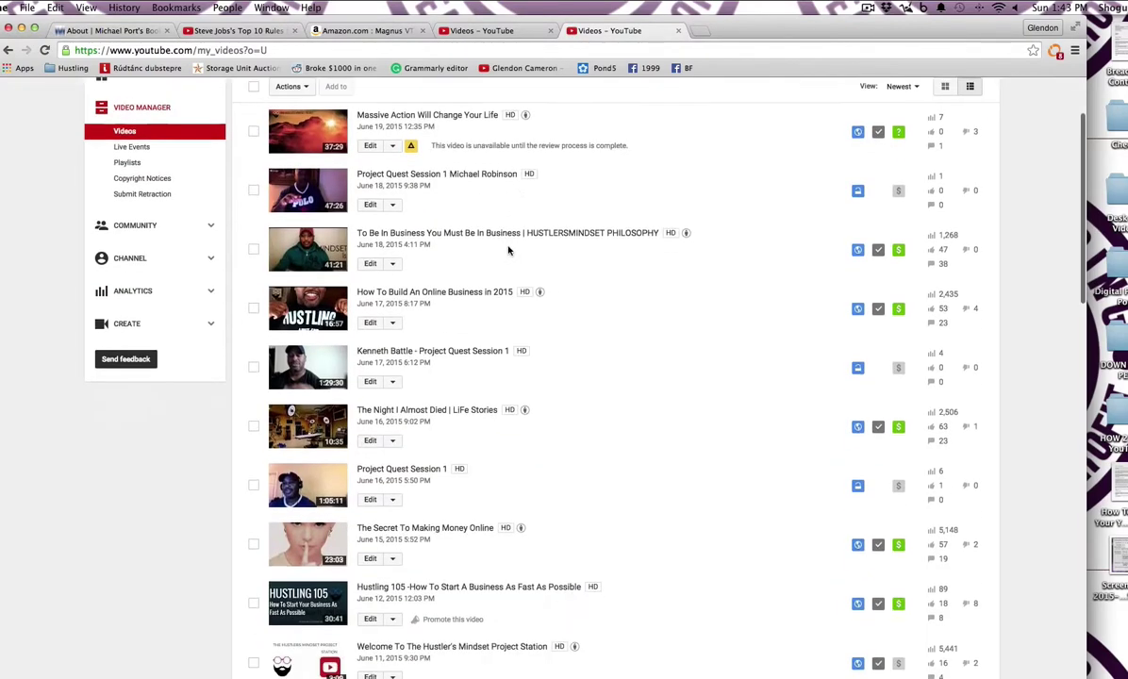